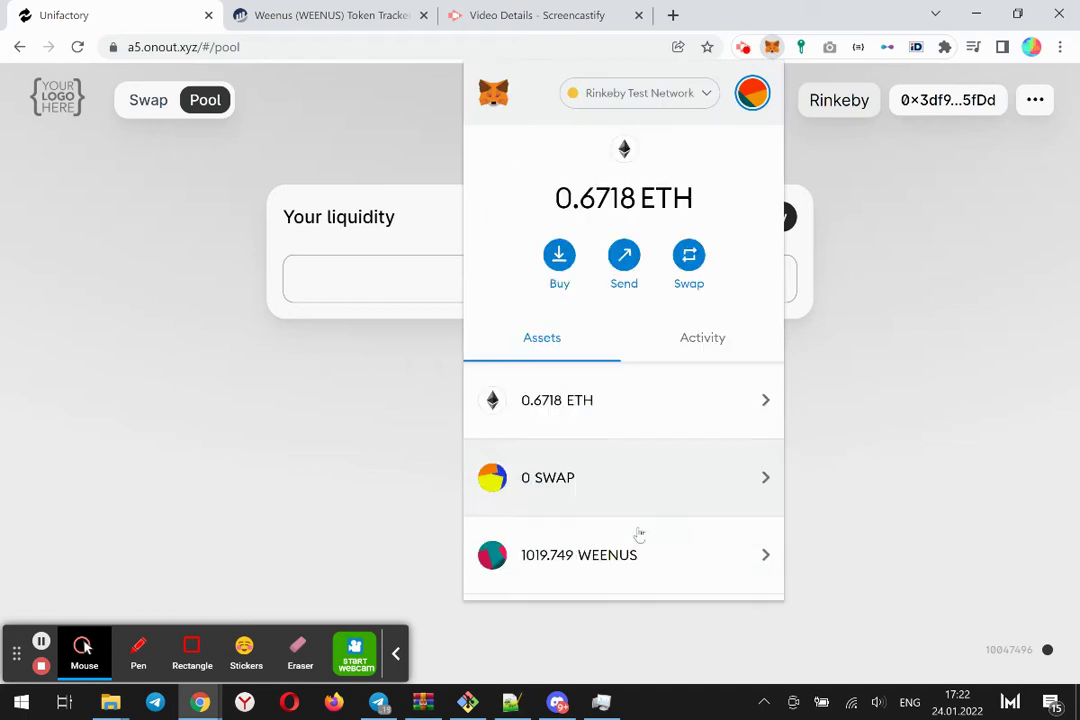
- Copy the XEENUS contract address from its Etherscan page via MetaMask, then return to Unifactory
scroll(639, 535, down, 1)
click(590, 560)
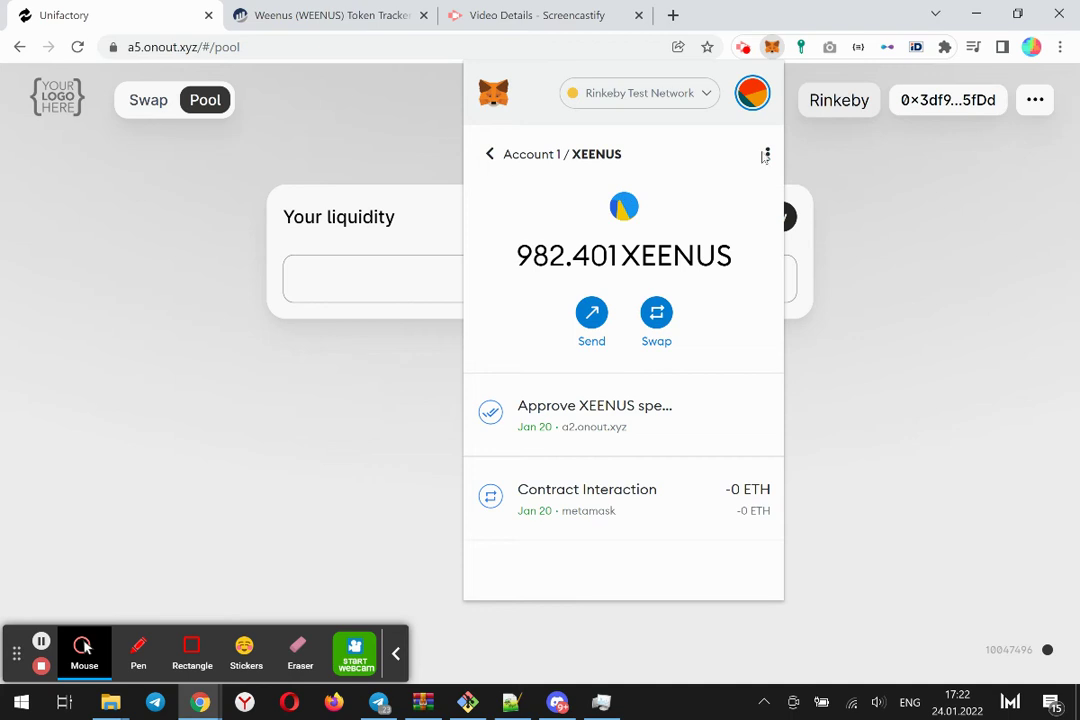
click(766, 156)
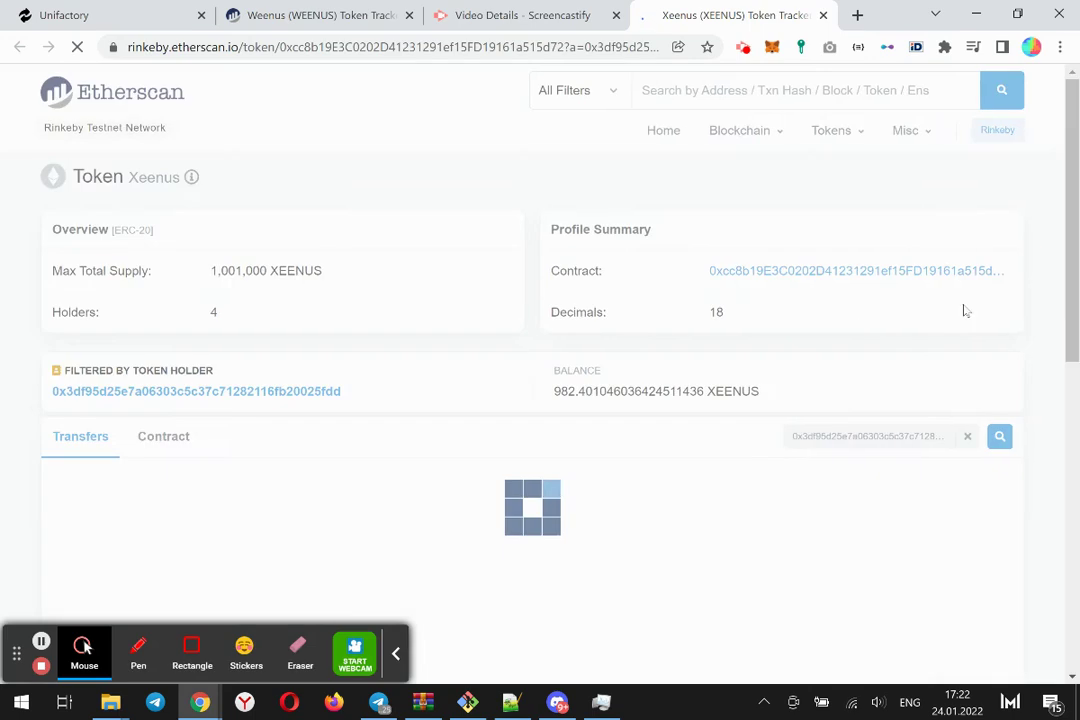
click(1005, 271)
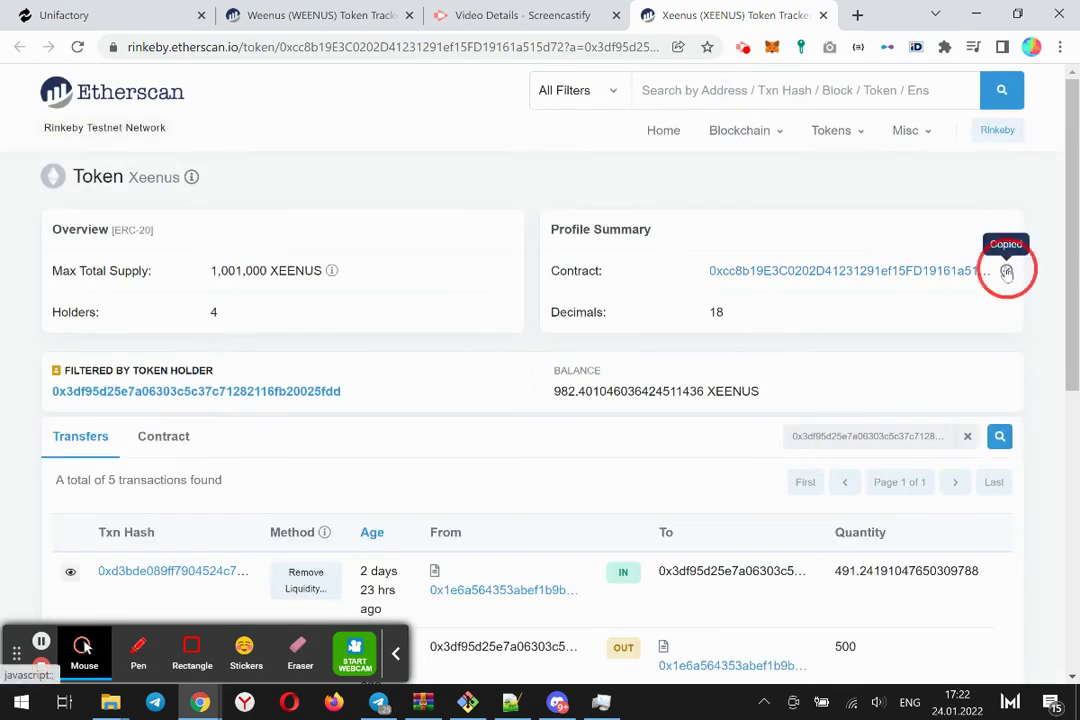
click(300, 15)
click(150, 15)
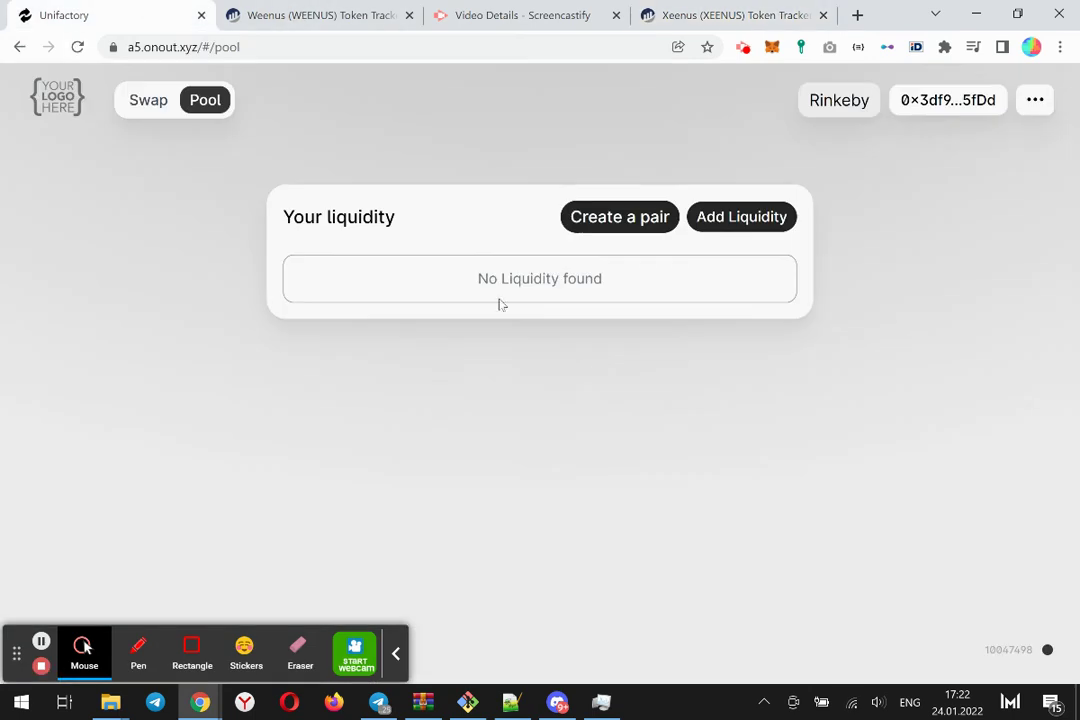
- Paste the XEENUS contract address into Unifactory's custom token import field
click(742, 224)
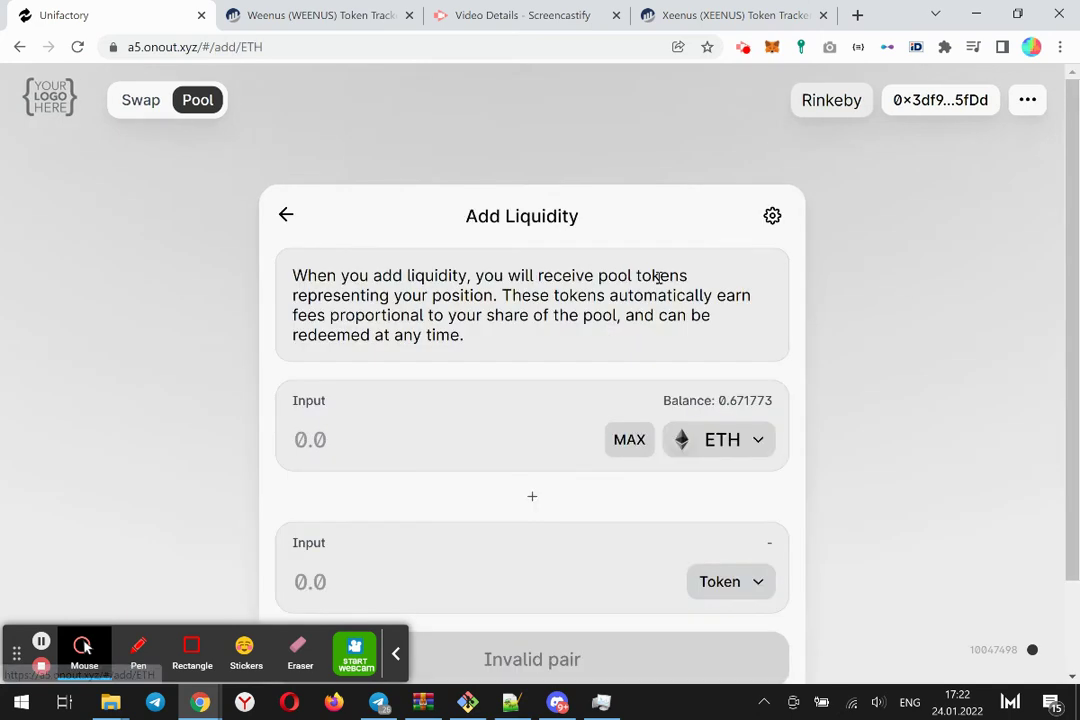
scroll(708, 490, down, 1)
click(716, 468)
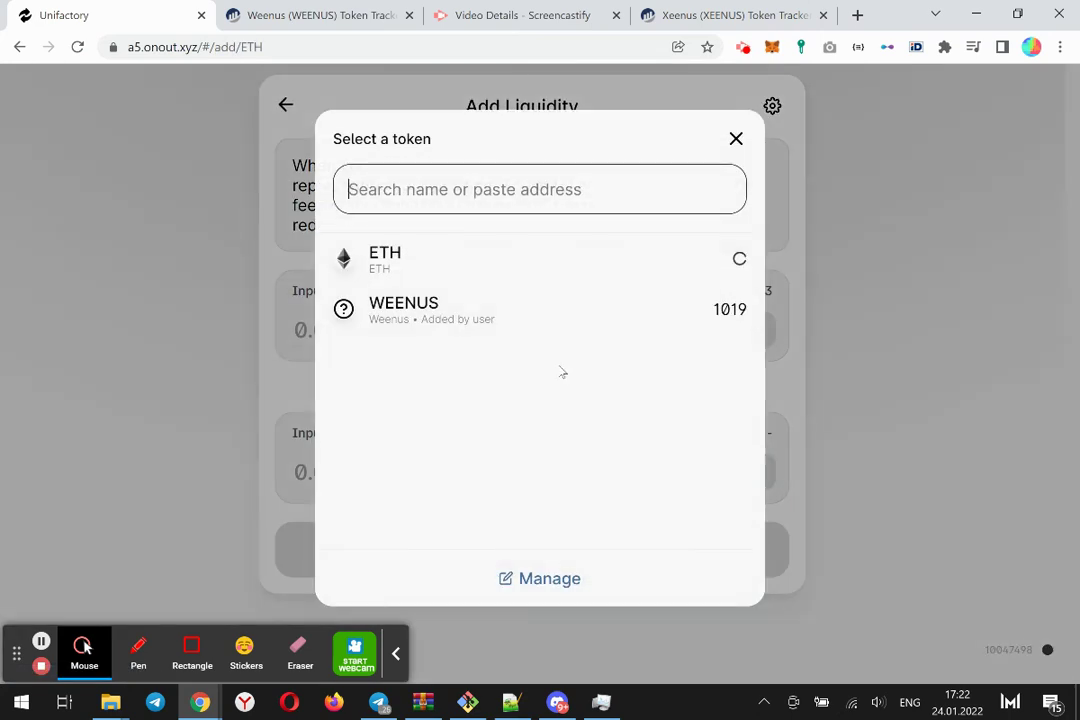
click(537, 578)
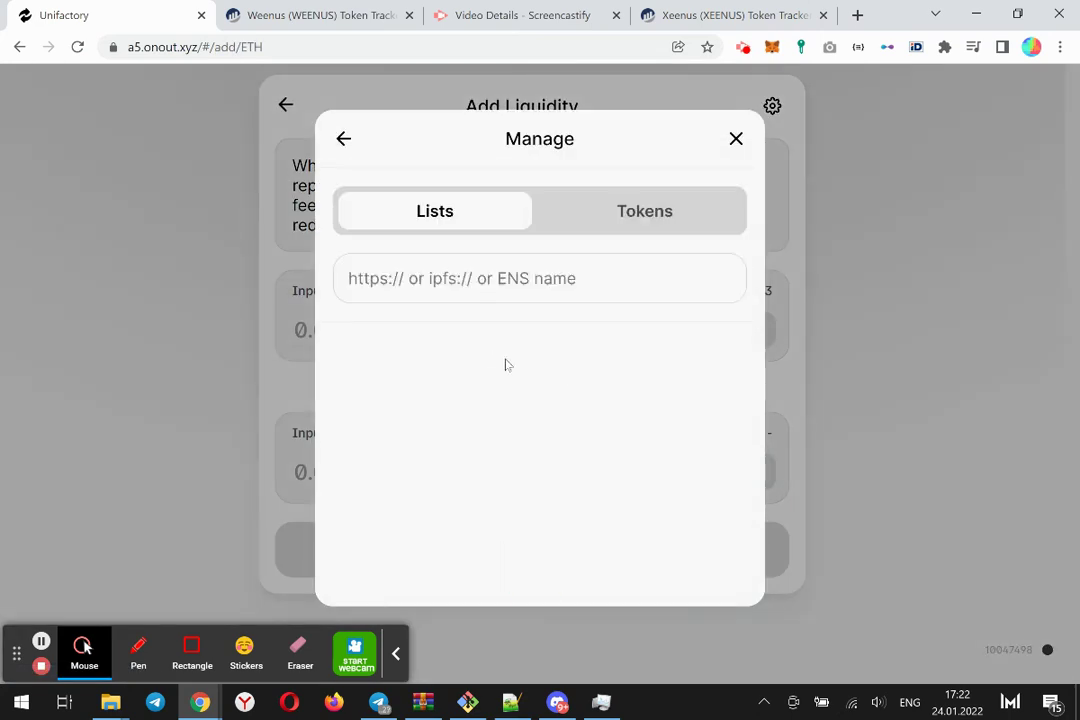
click(637, 224)
click(488, 277)
right_click(488, 277)
click(600, 417)
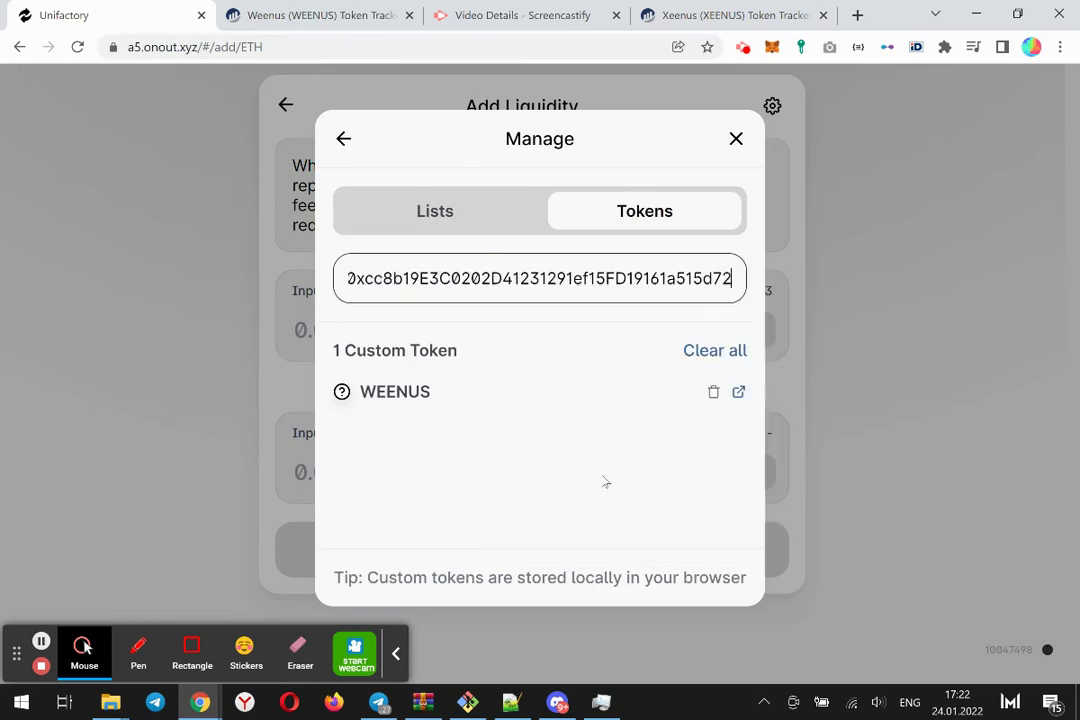
- Import XEENUS, accepting the unknown-token warning, and return to the Pool overview
click(696, 343)
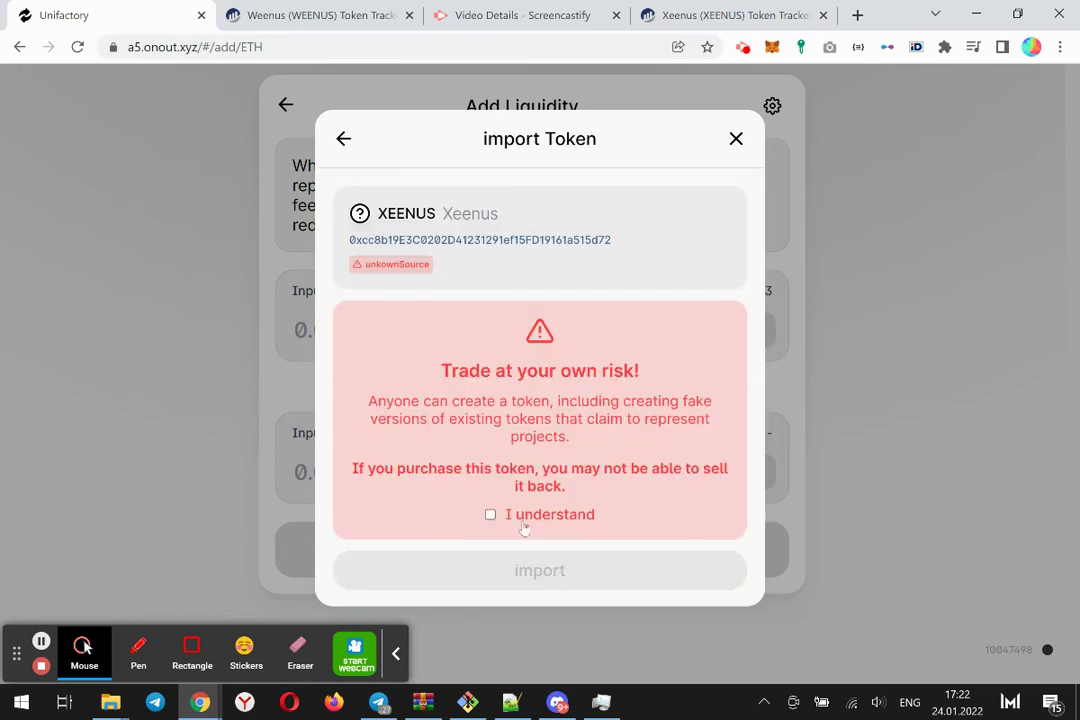
click(519, 519)
click(540, 571)
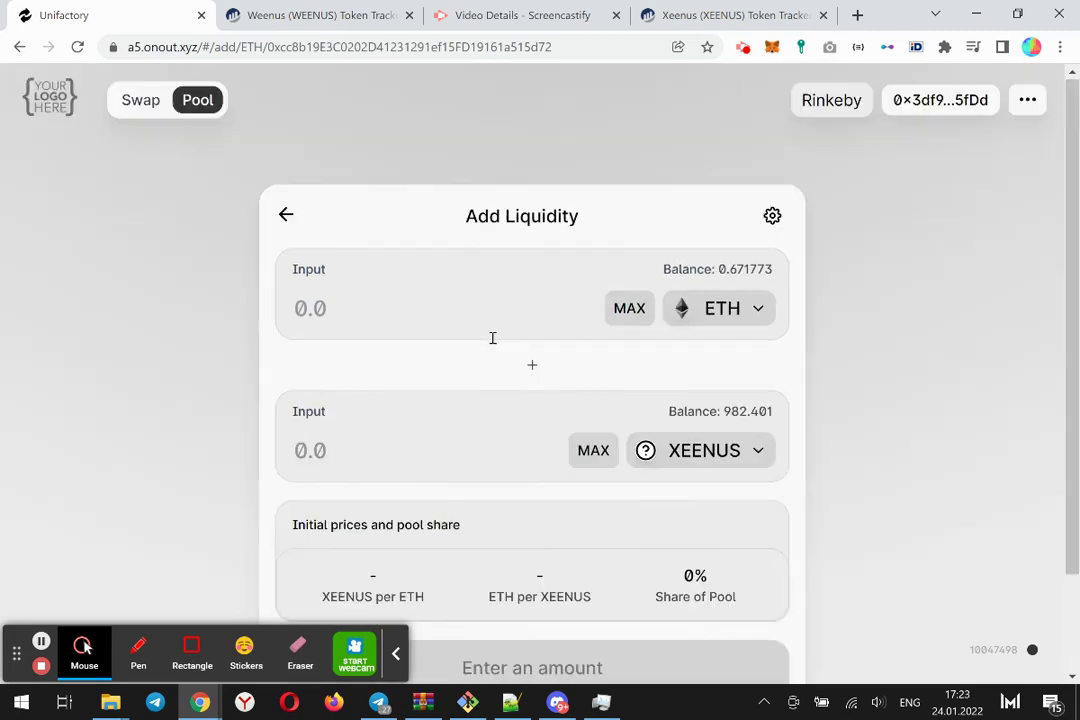
click(205, 100)
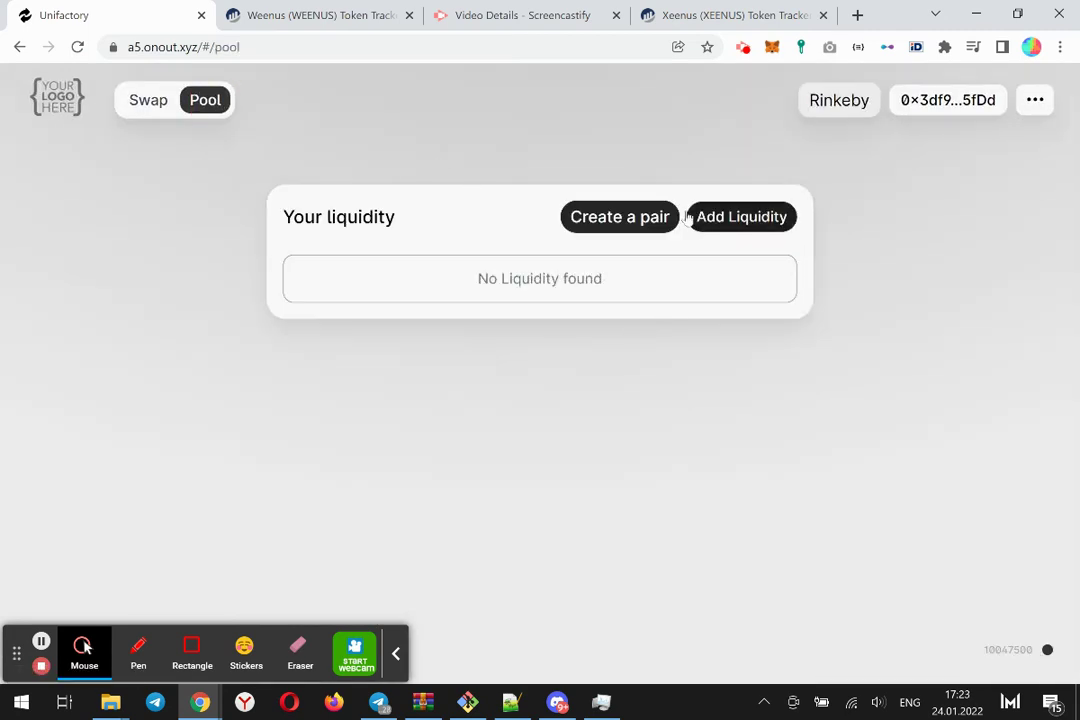
- Start a new liquidity deposit pairing WEENUS with XEENUS
click(740, 217)
scroll(724, 288, down, 1)
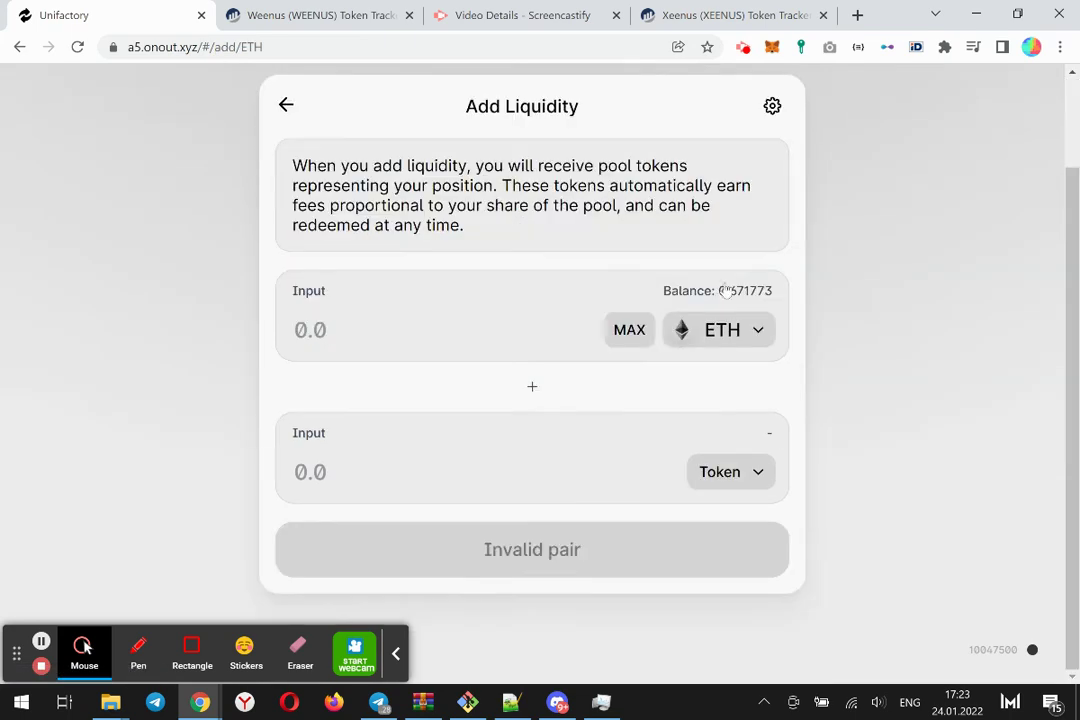
click(712, 330)
click(466, 312)
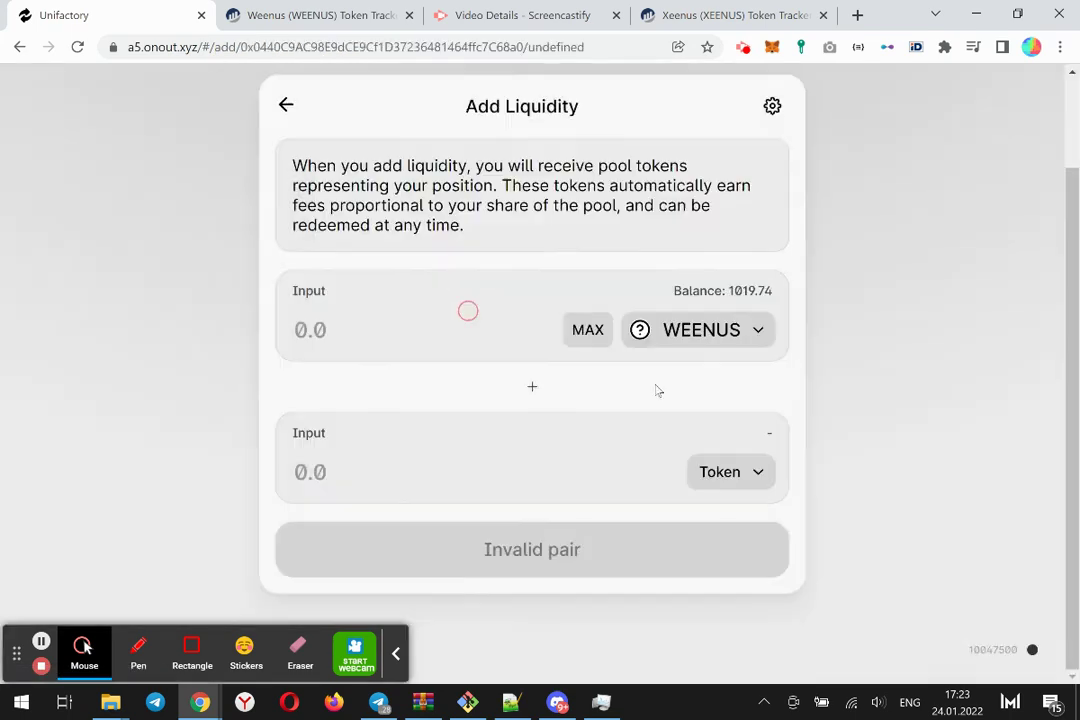
click(733, 473)
click(441, 350)
- Enter 500 WEENUS and 500 XEENUS as the deposit amounts at a 1:1 price
scroll(420, 338, down, 1)
click(390, 333)
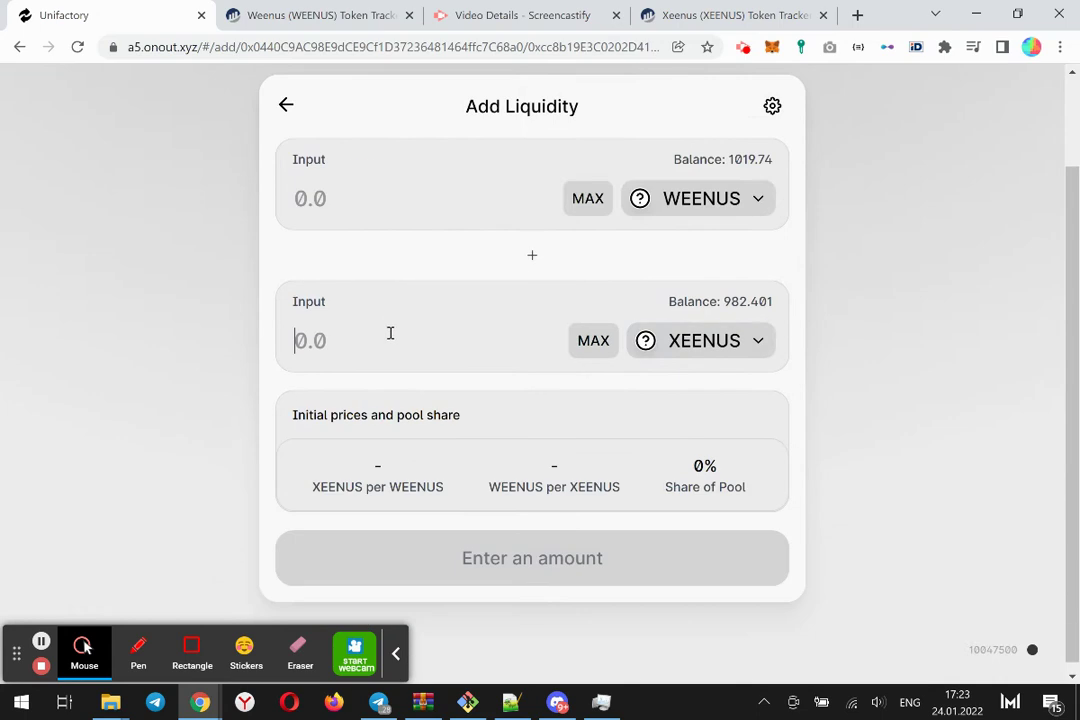
click(333, 191)
text(1)
key(BackSpace)
text(500)
click(318, 331)
text(500)
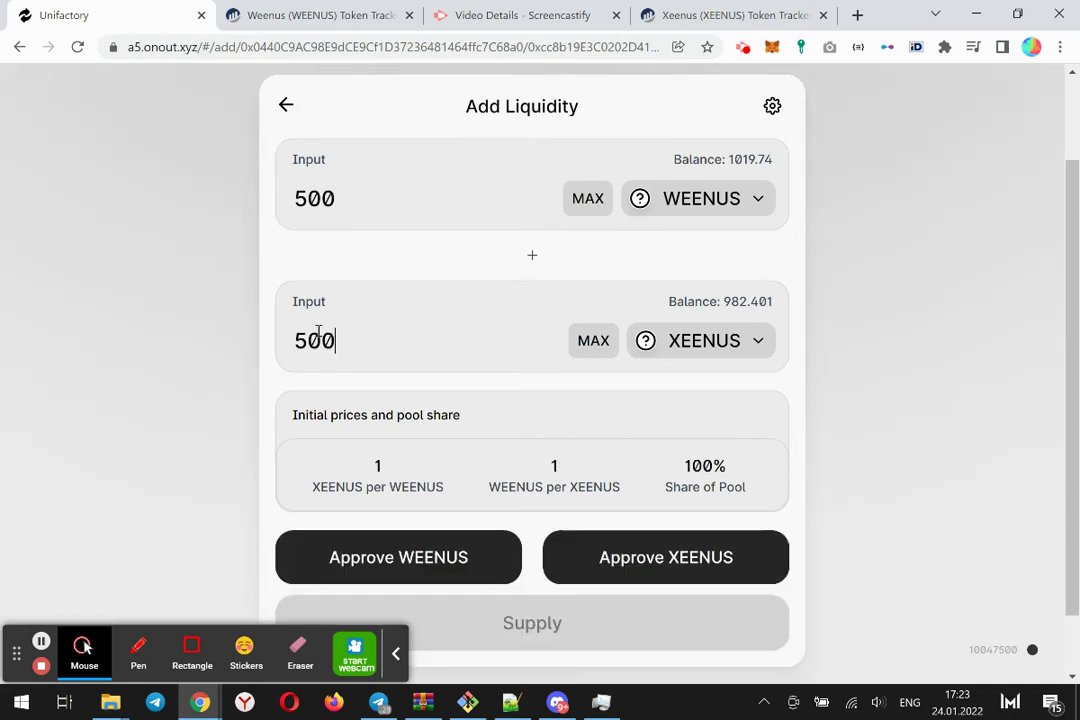
drag(362, 472, 456, 463)
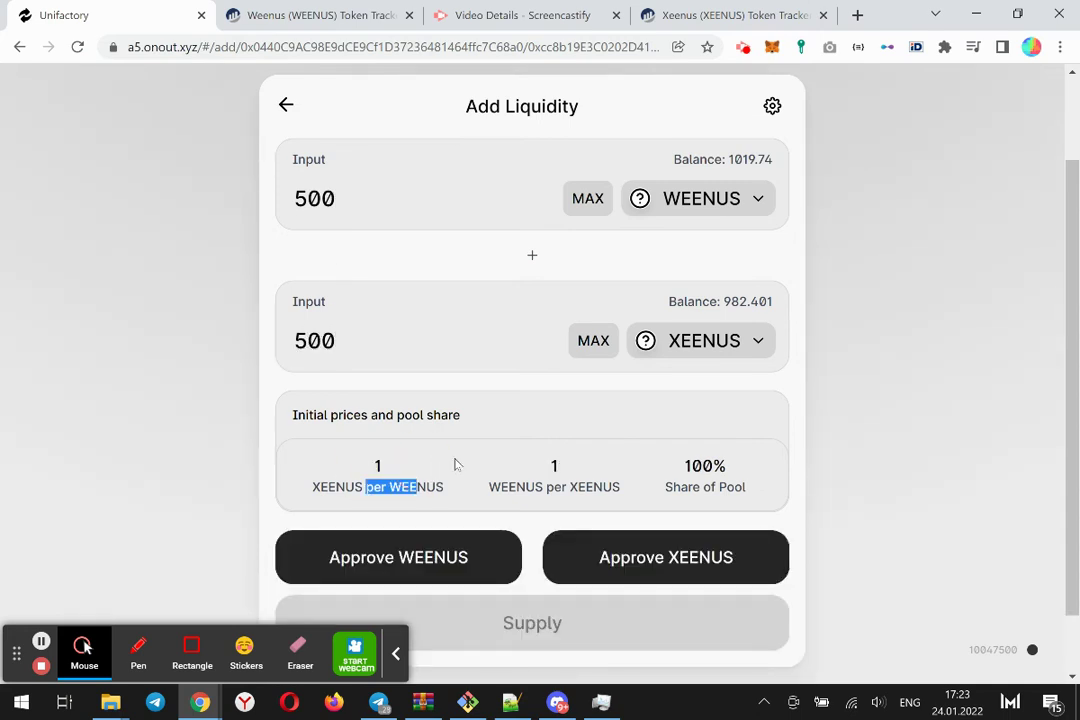
click(436, 468)
scroll(410, 468, down, 1)
- Approve token spending in MetaMask and review the 500 WEENUS / 500 XEENUS pool-creation summary
click(383, 487)
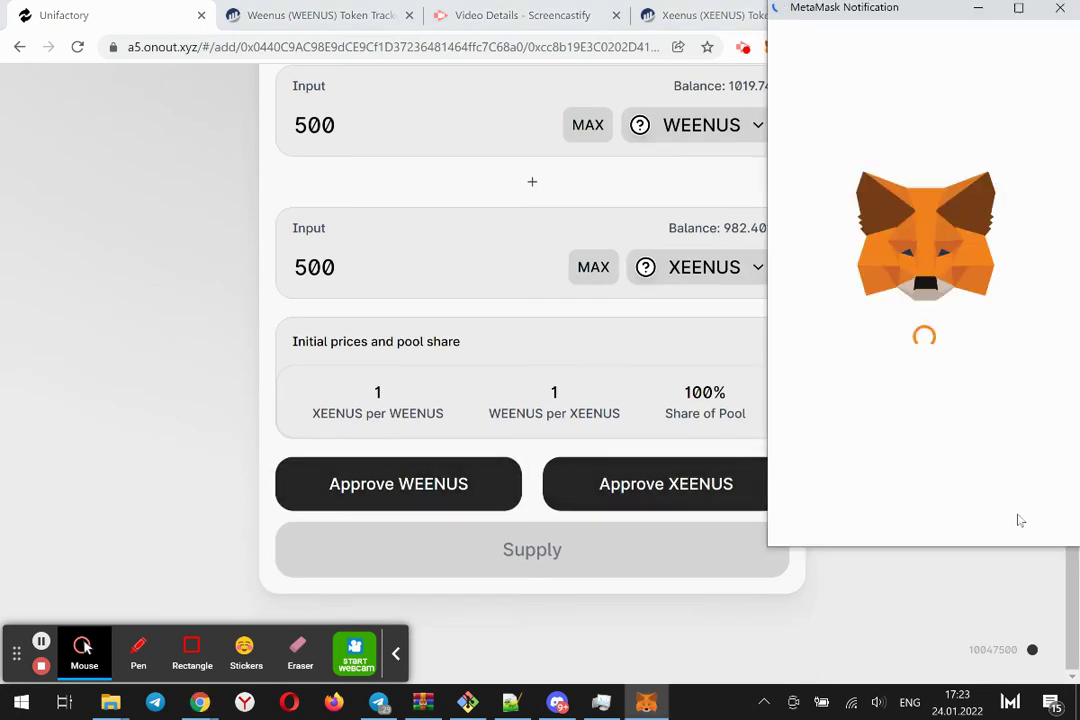
click(1004, 520)
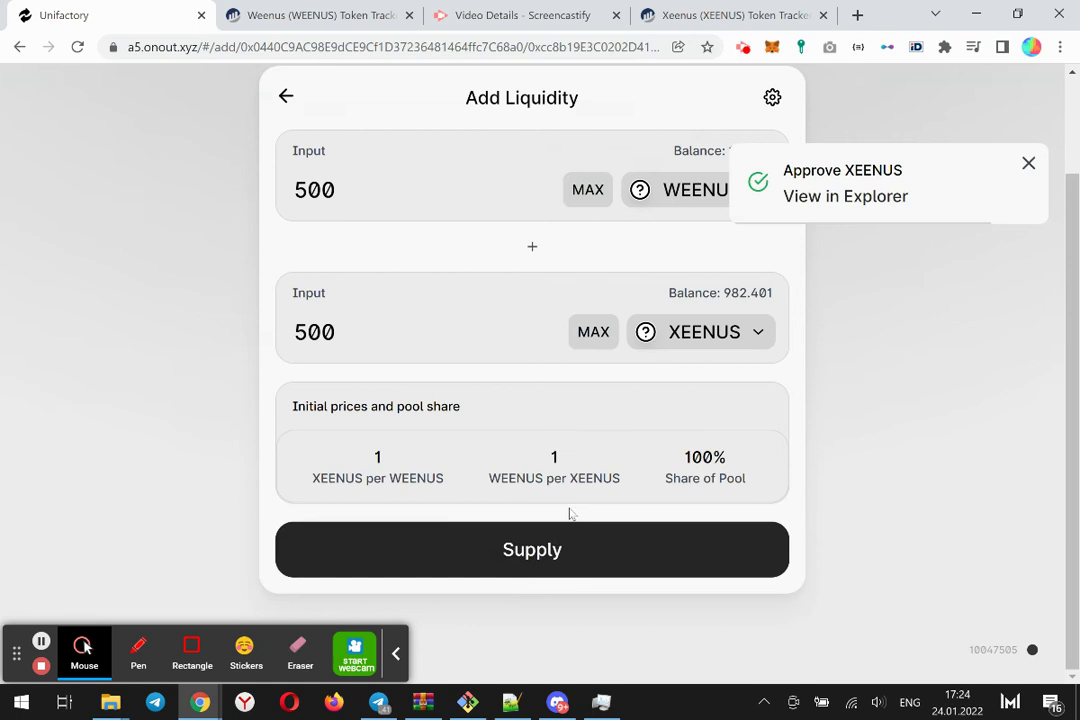
click(557, 549)
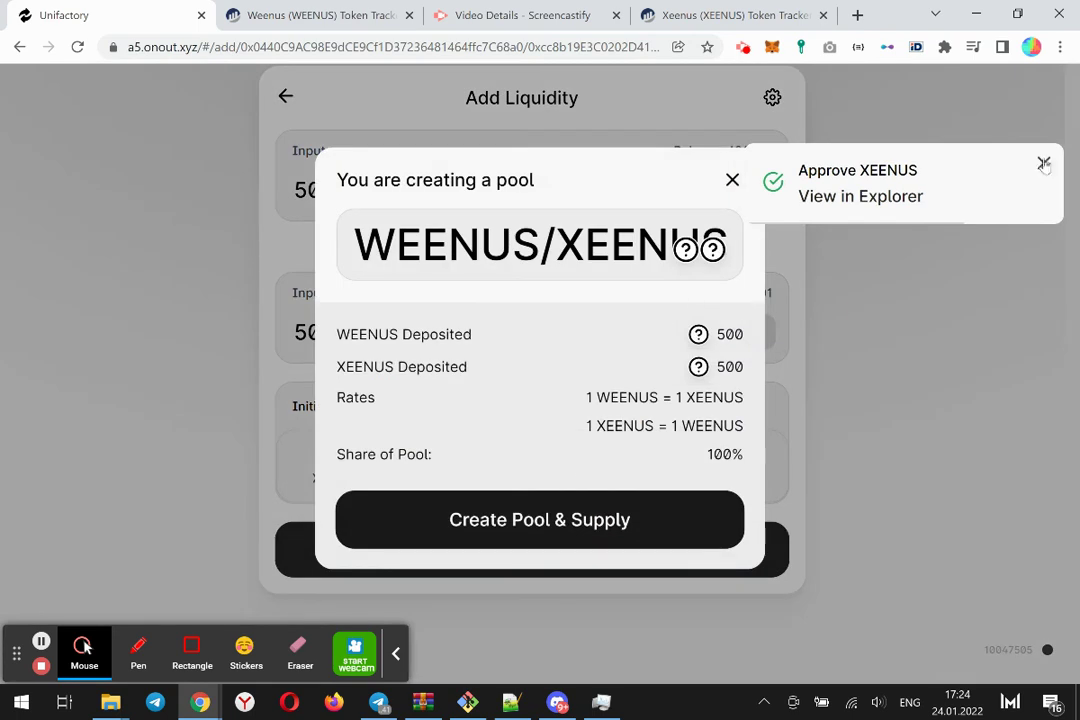
- Create the WEENUS/XEENUS pool supplying 500 of each token, confirming in MetaMask
click(1044, 165)
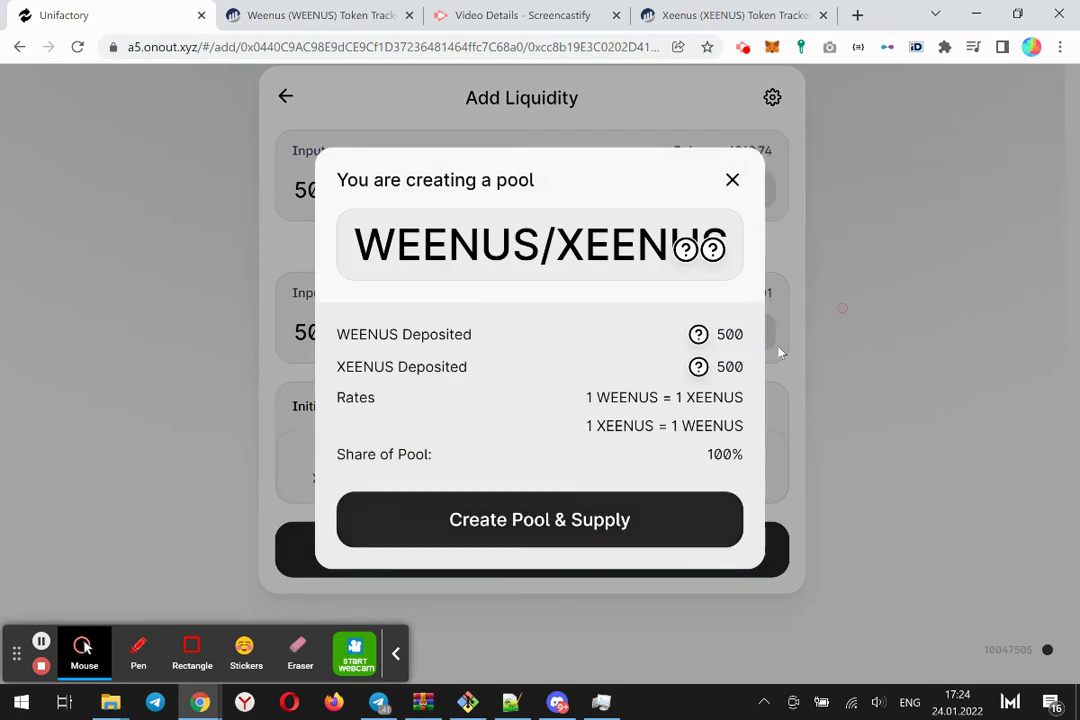
click(480, 522)
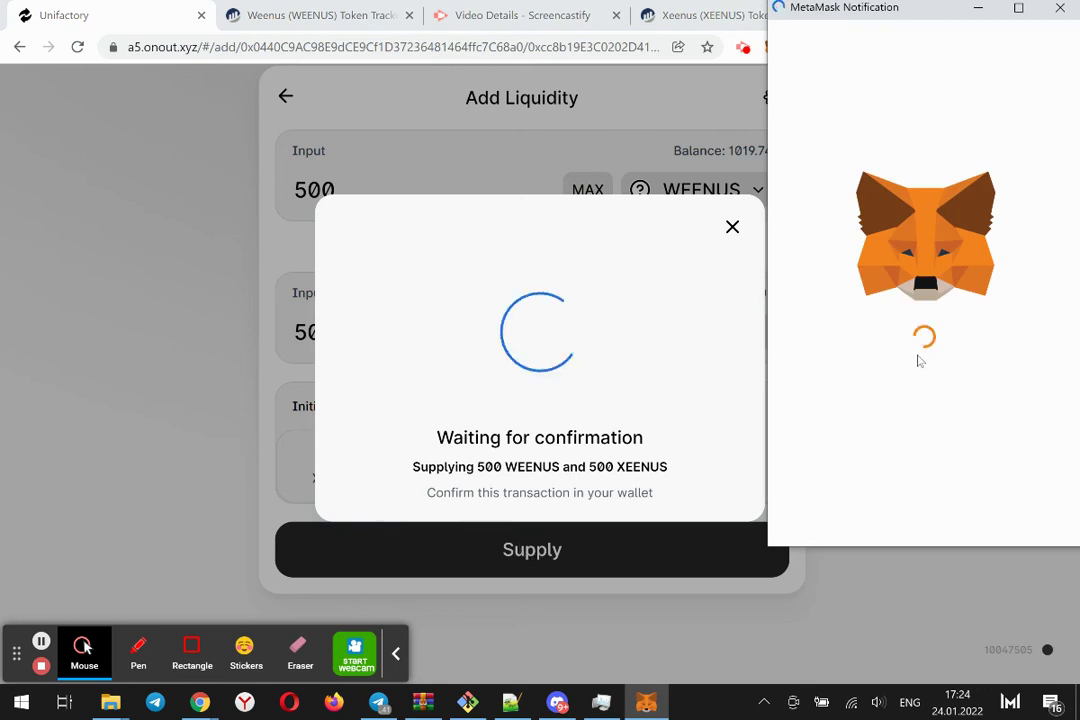
scroll(1000, 505, down, 1)
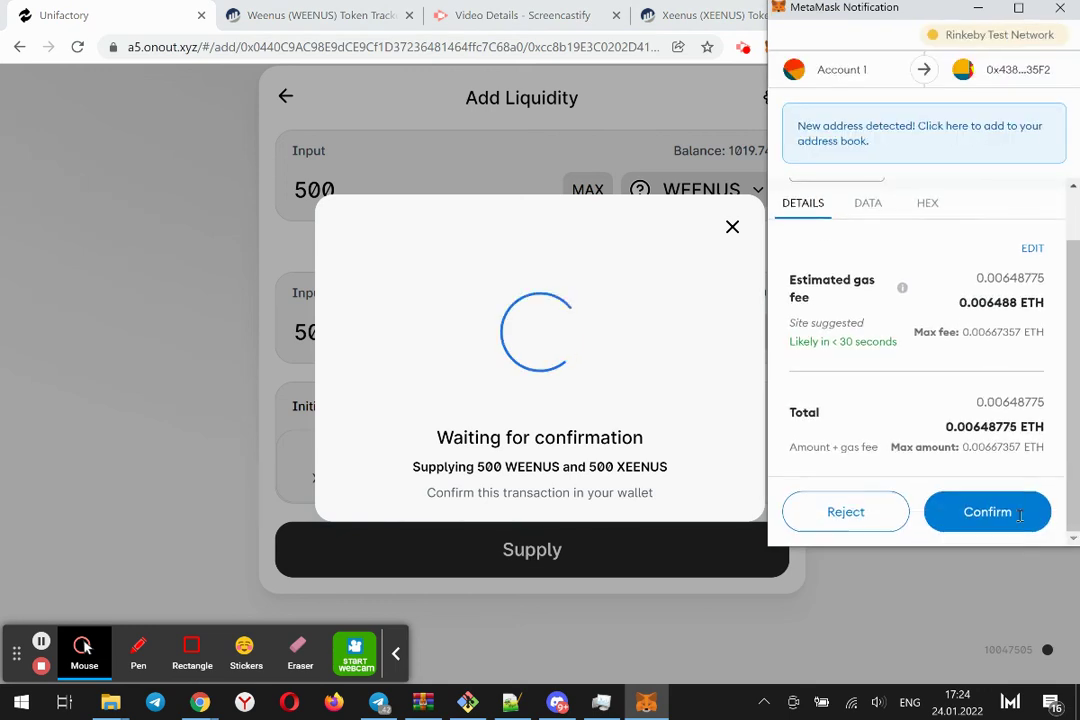
click(1019, 515)
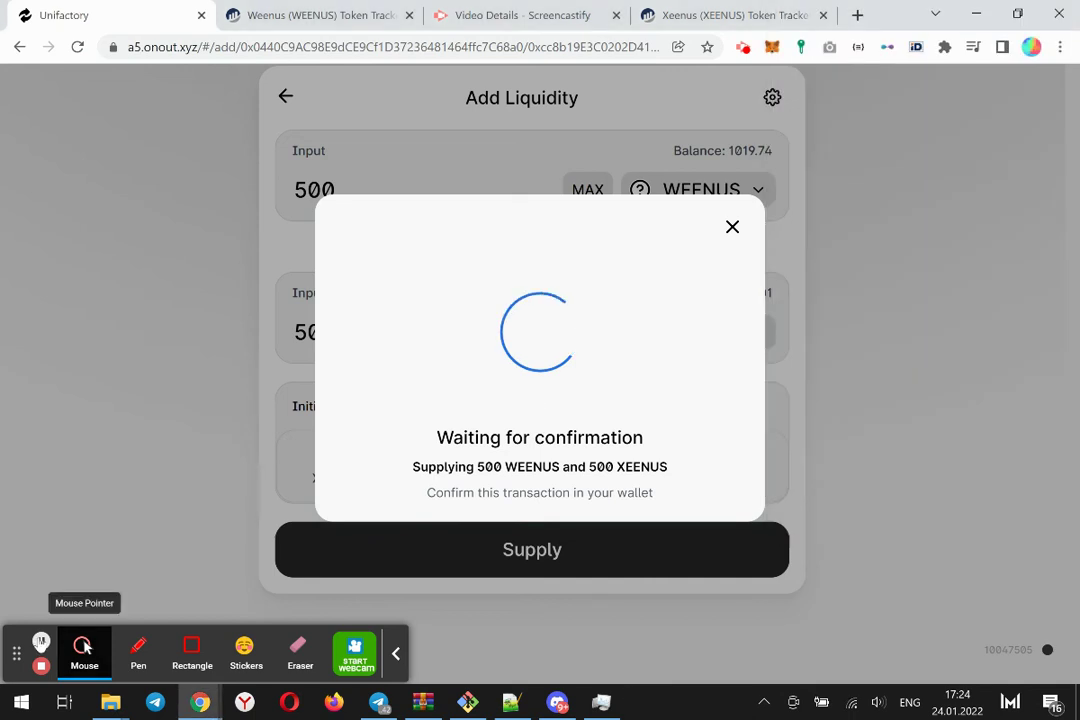
click(267, 493)
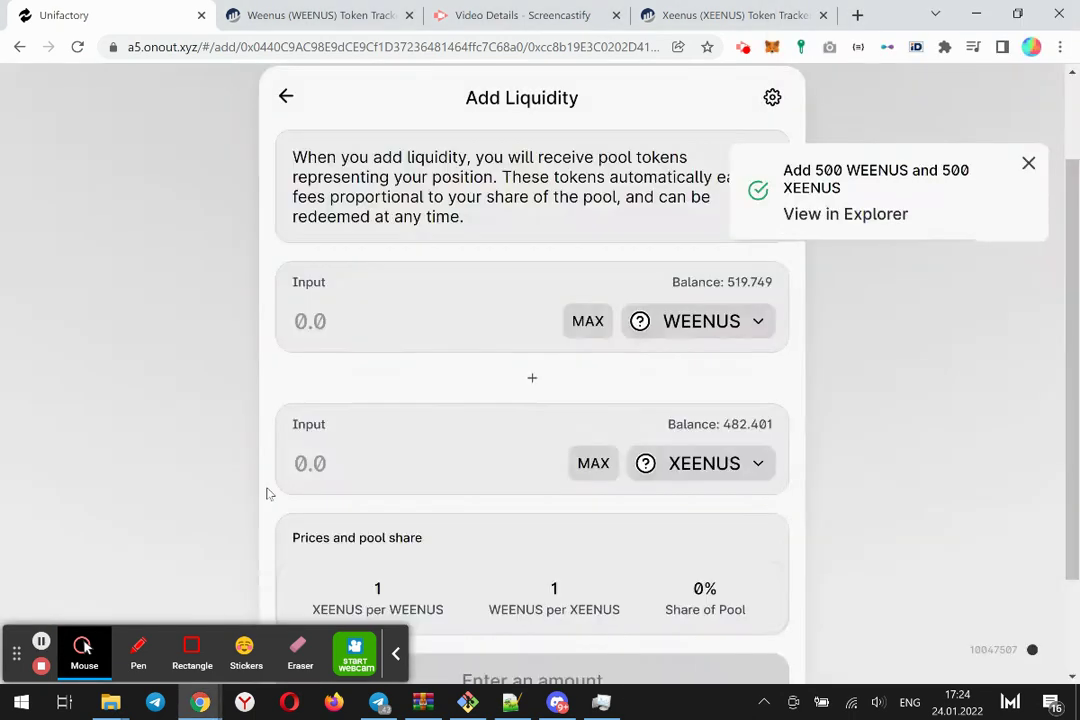
click(1029, 167)
scroll(873, 349, down, 1)
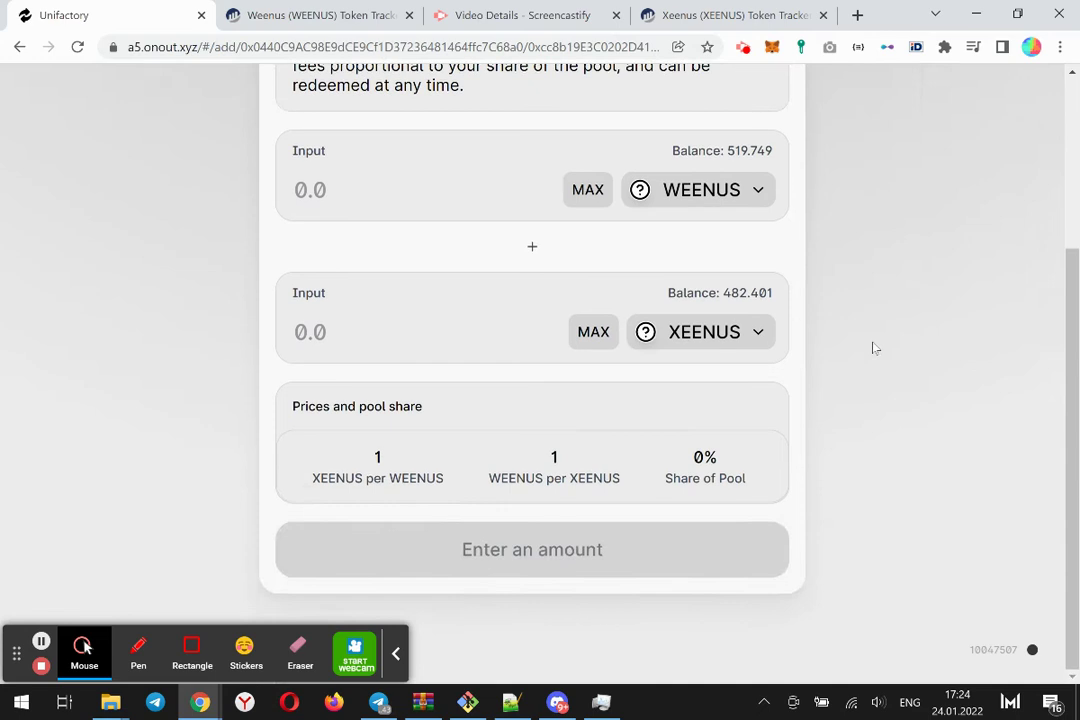
scroll(367, 411, up, 3)
- Expand the WEENUS/XEENUS position (499.9 pool tokens, 100% share) and open MetaMask
click(203, 108)
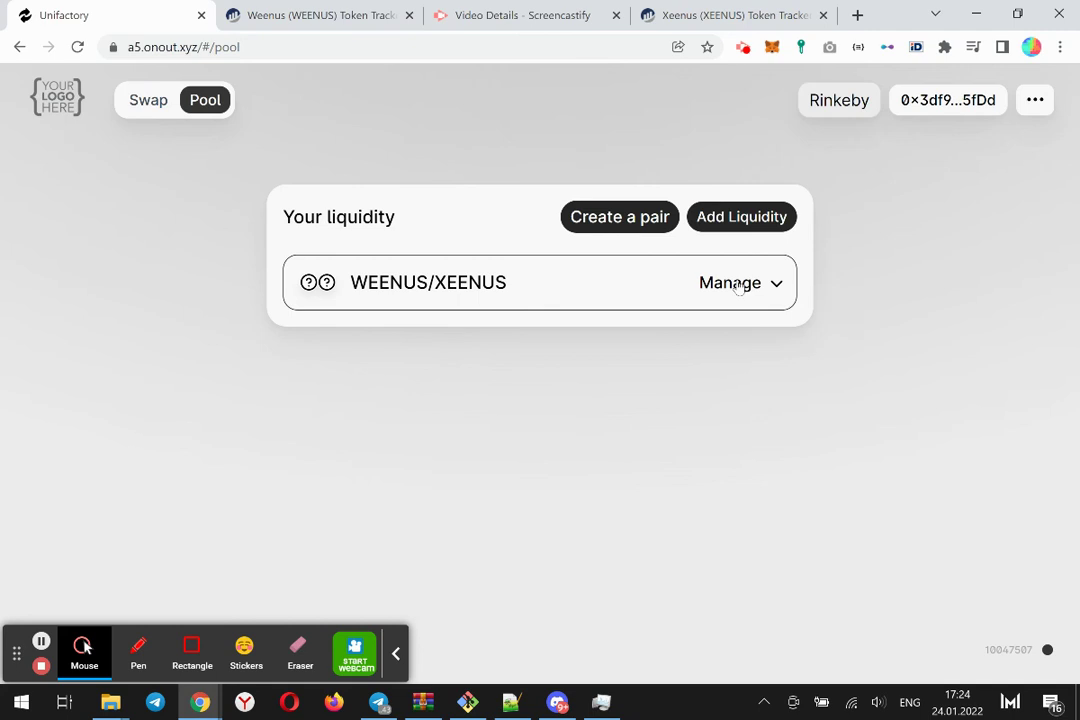
click(738, 285)
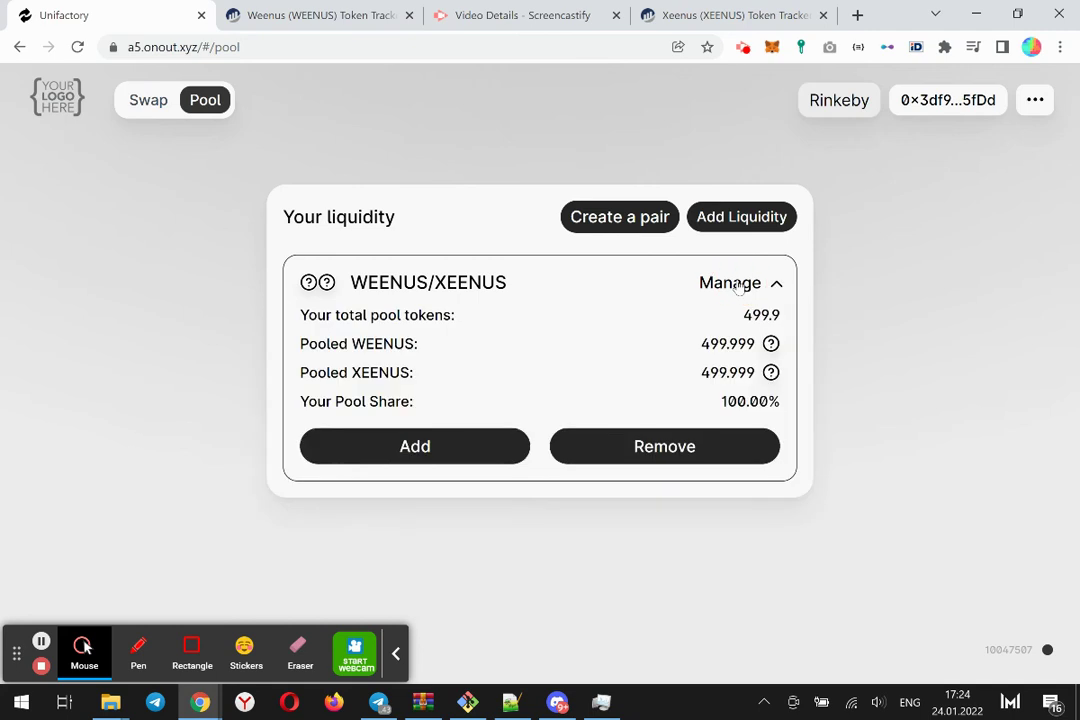
click(744, 49)
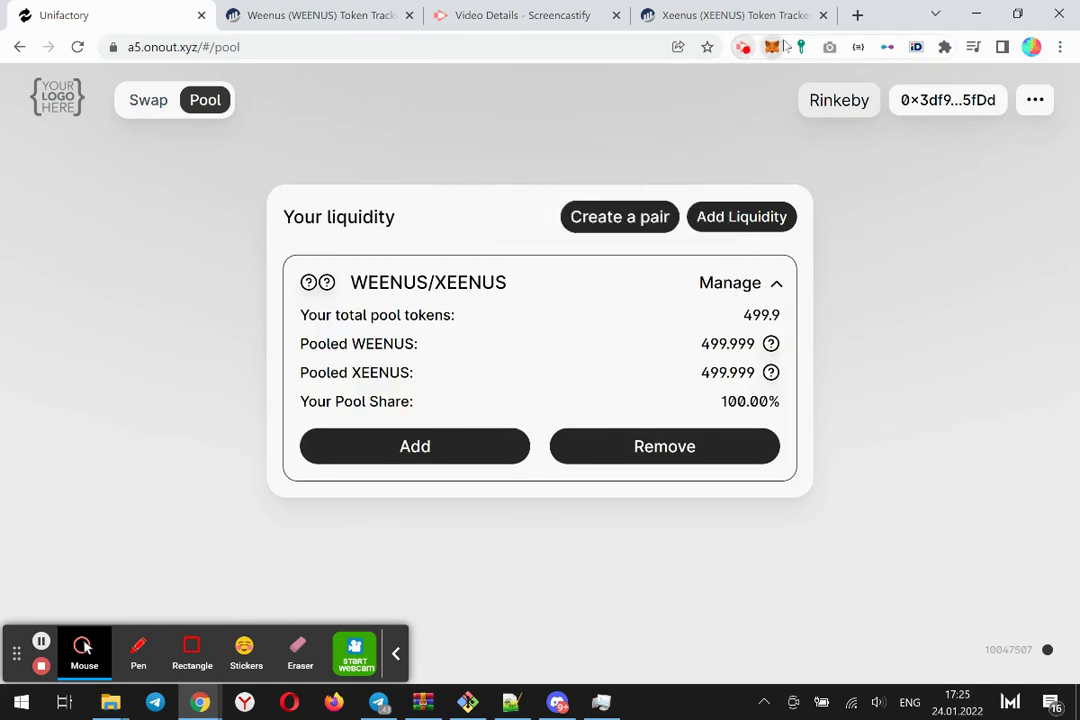
click(774, 47)
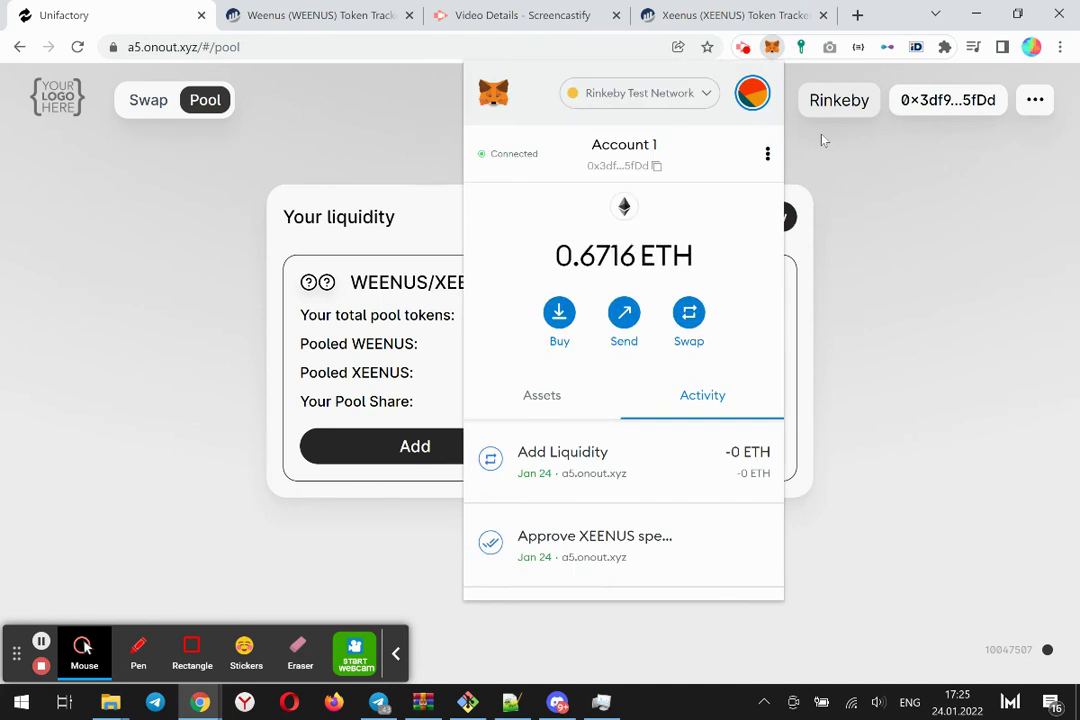
- Switch MetaMask to Account 3 and view its token assets
click(750, 100)
scroll(636, 280, down, 5)
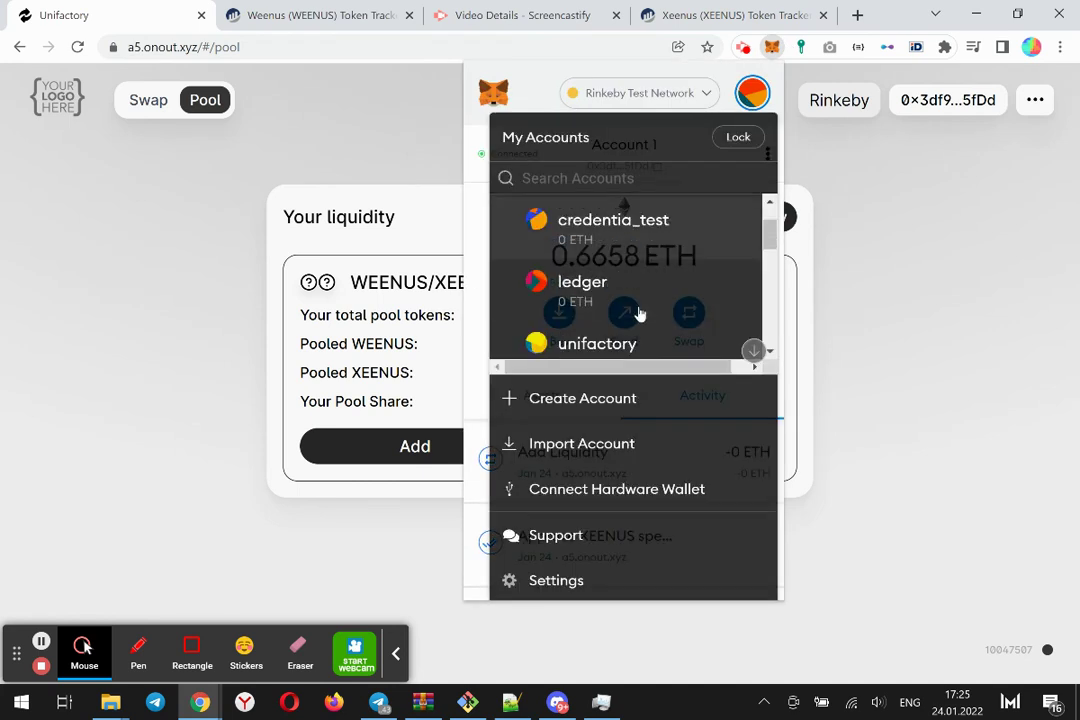
scroll(625, 328, up, 1)
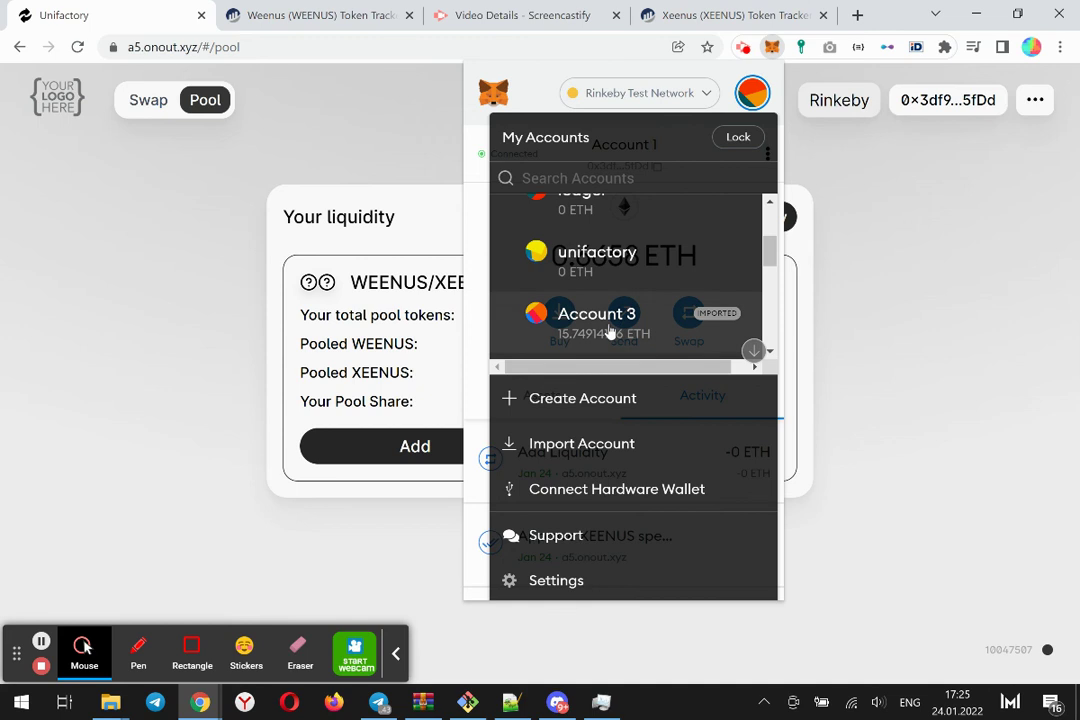
click(620, 330)
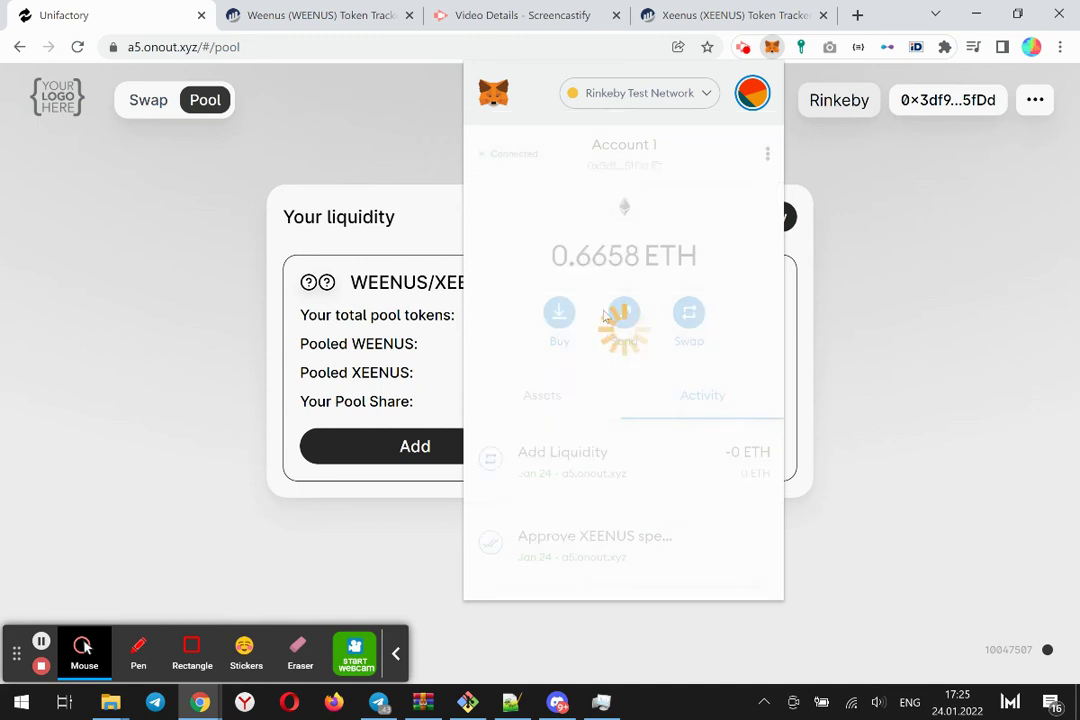
click(530, 405)
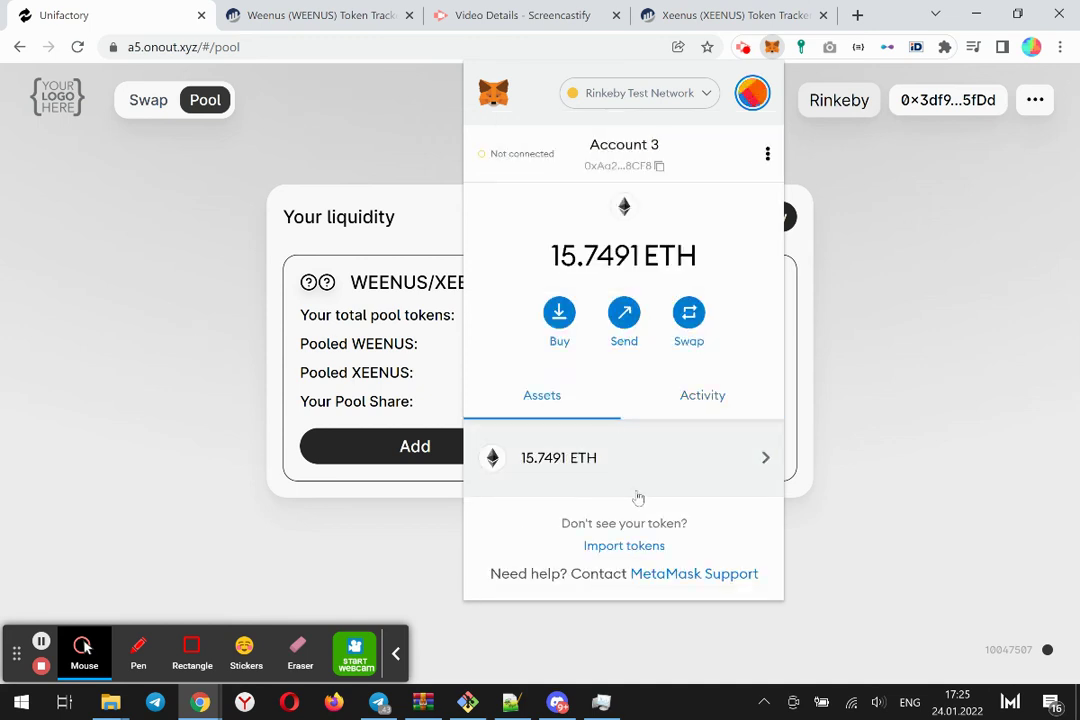
- Switch to the account holding 980 WEENUS and connect it to a5.onout.xyz
click(752, 92)
scroll(630, 280, down, 5)
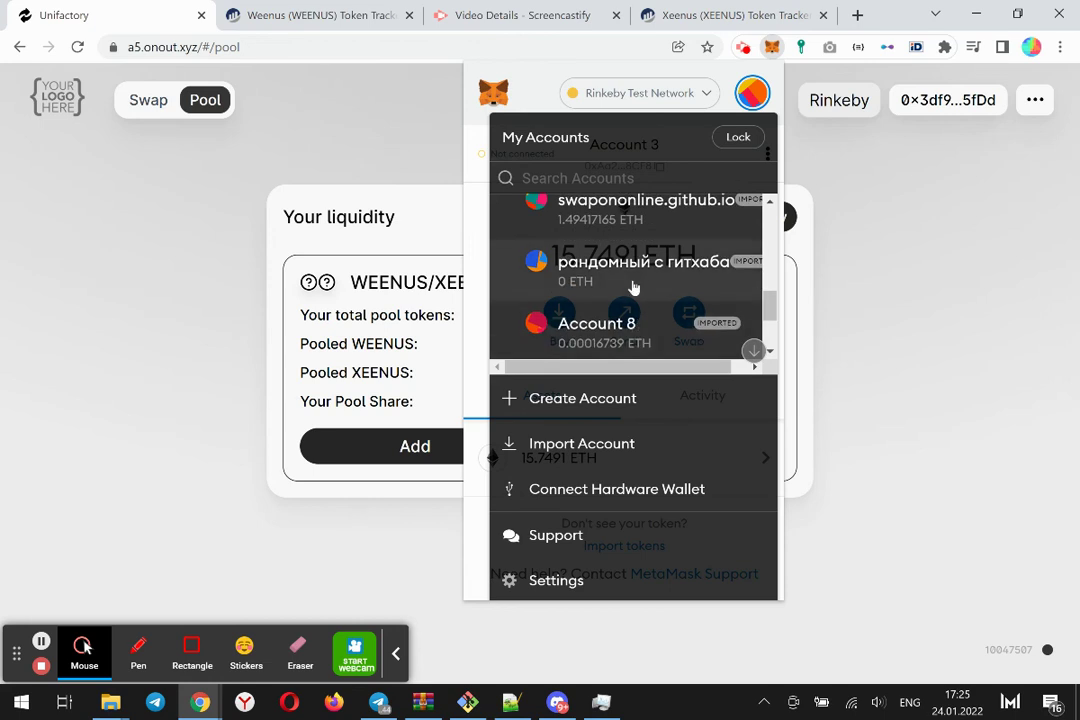
click(616, 232)
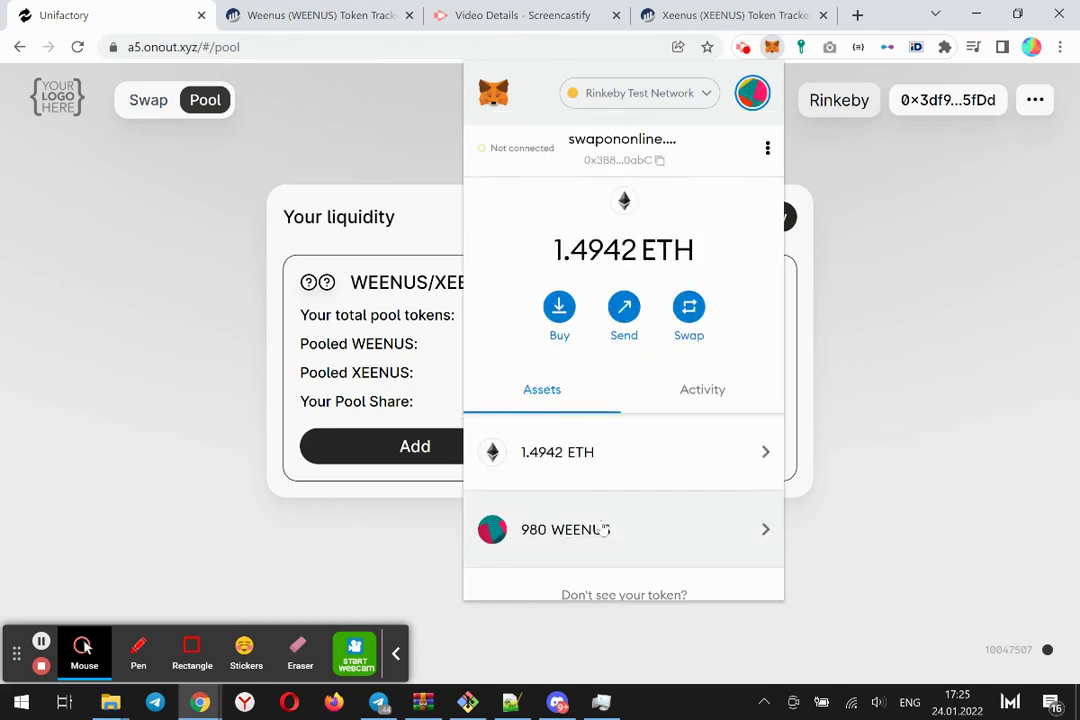
scroll(605, 529, down, 1)
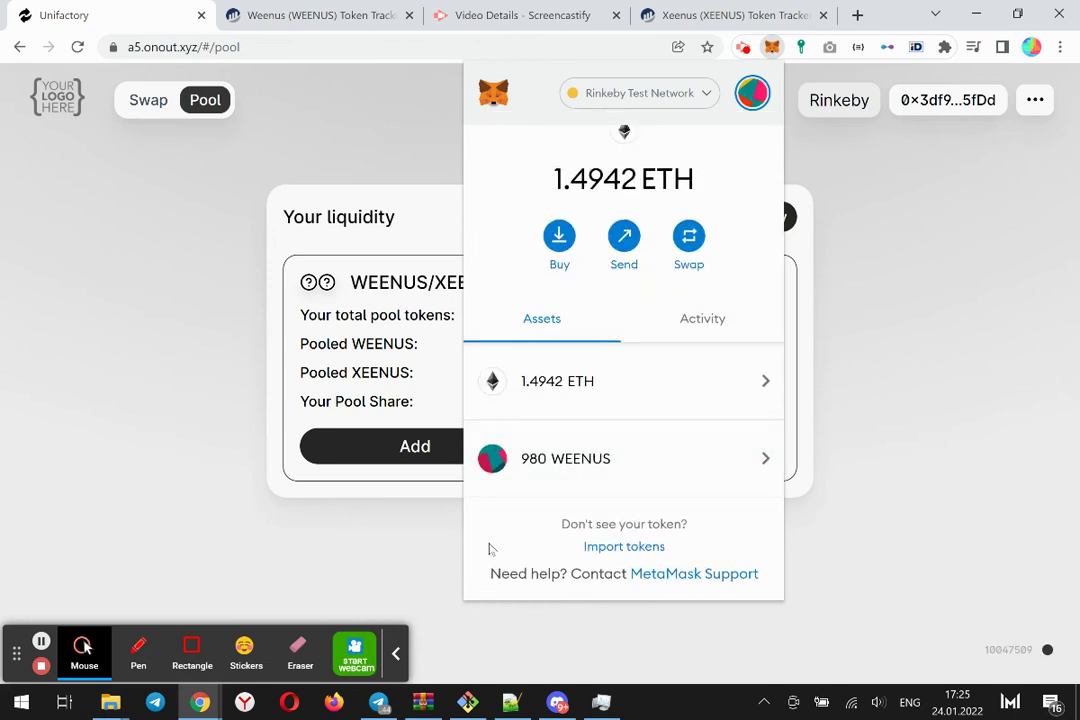
click(378, 543)
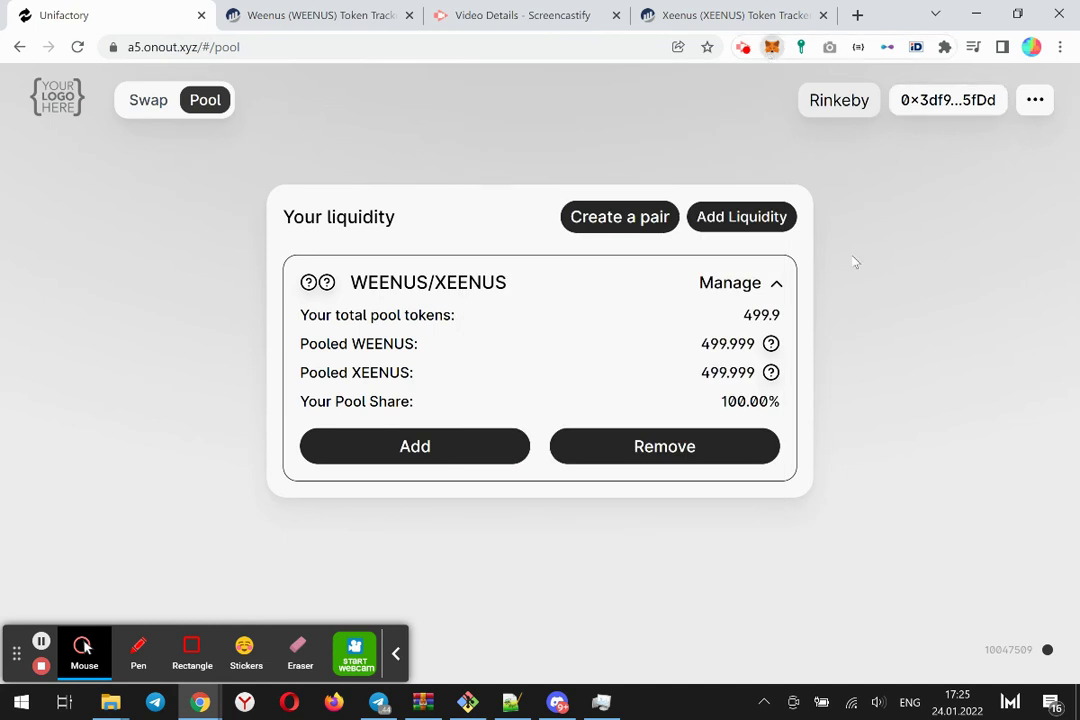
click(514, 152)
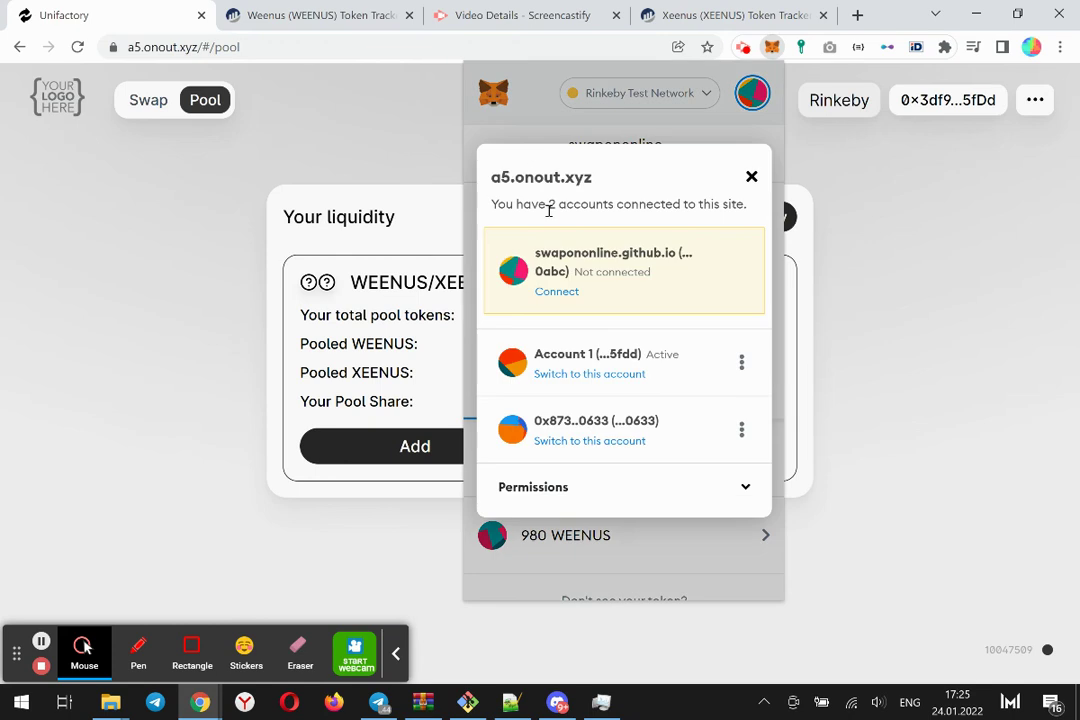
click(549, 292)
- Finish connecting the account and set up a swap from WEENUS to XEENUS
click(807, 255)
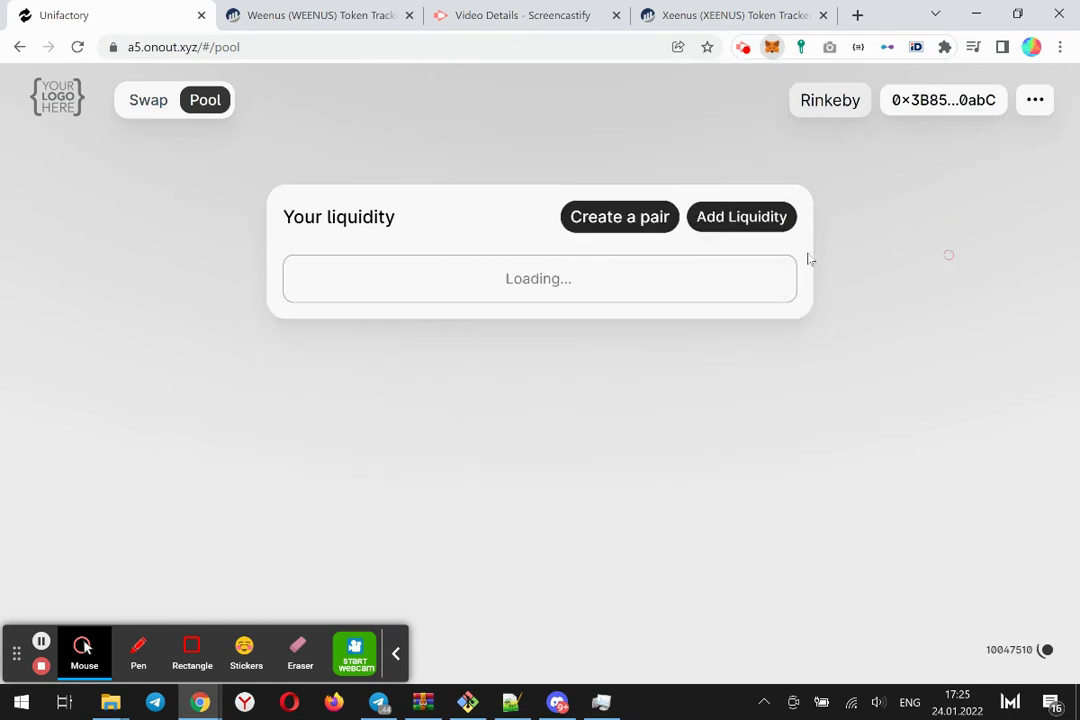
click(148, 100)
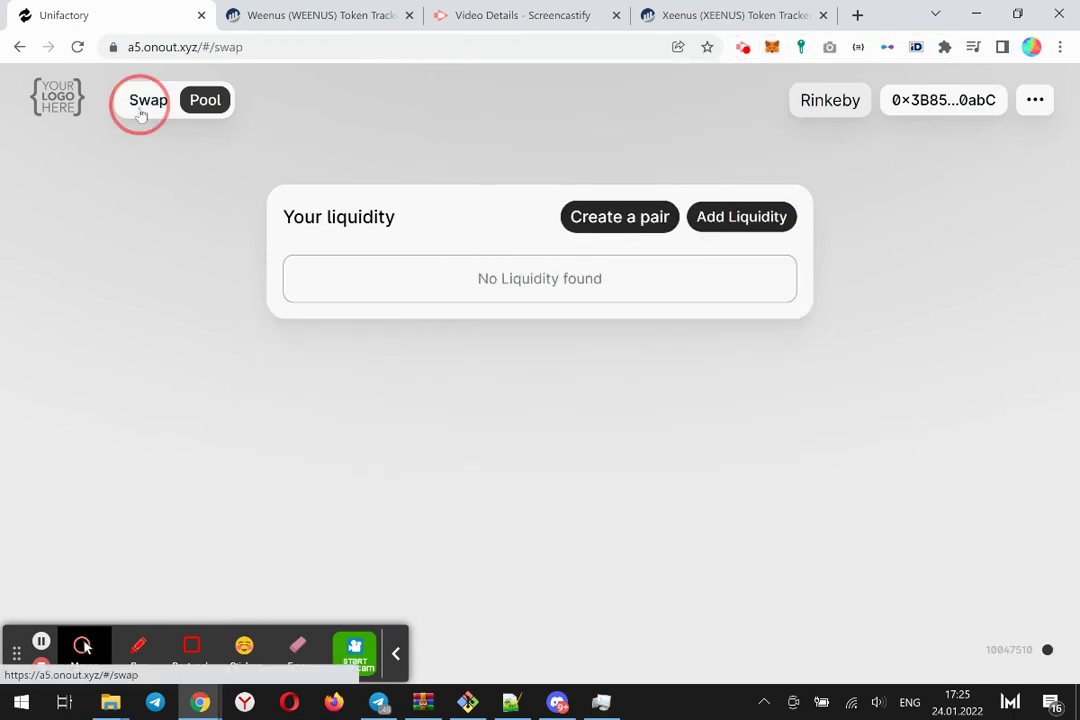
click(742, 313)
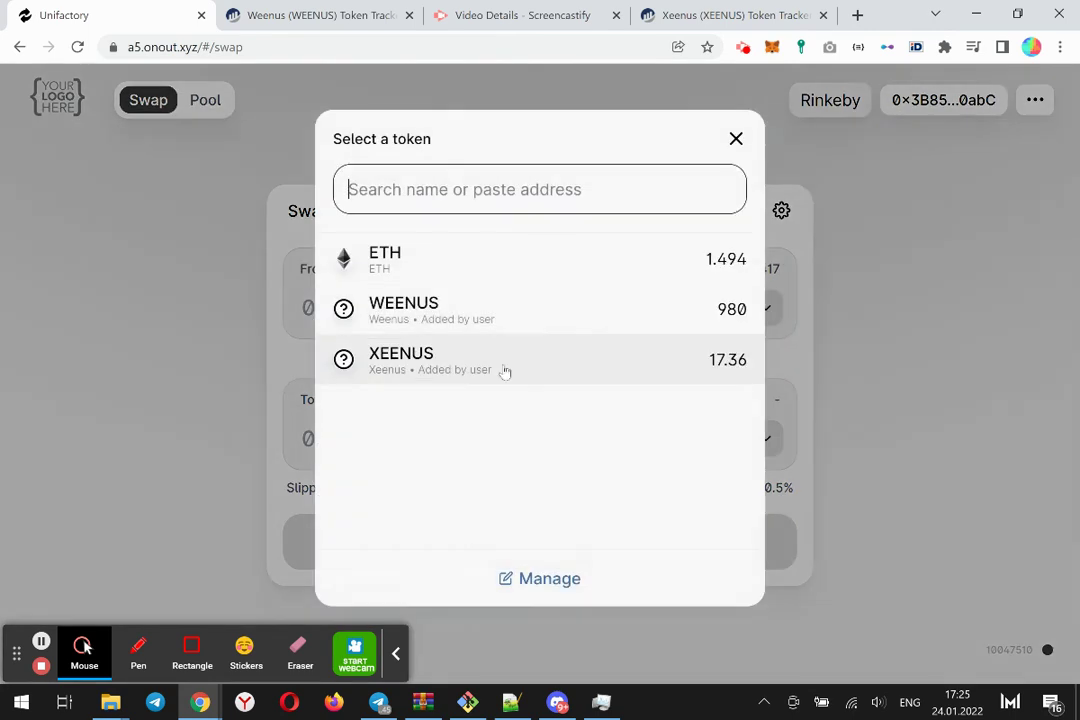
click(465, 306)
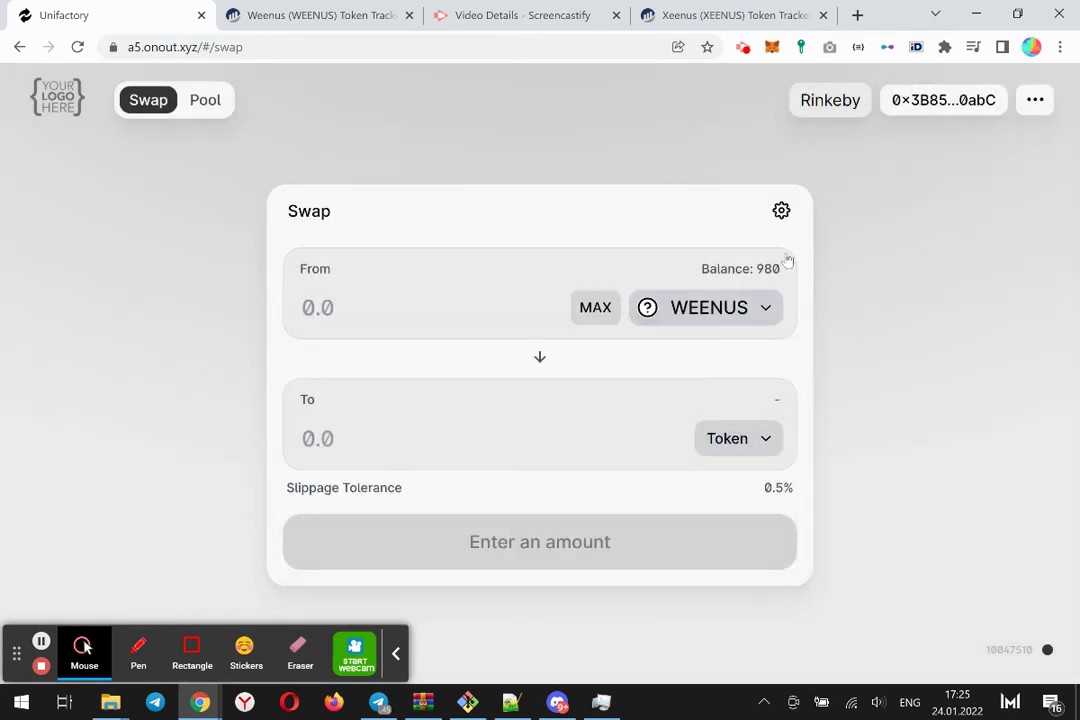
click(735, 436)
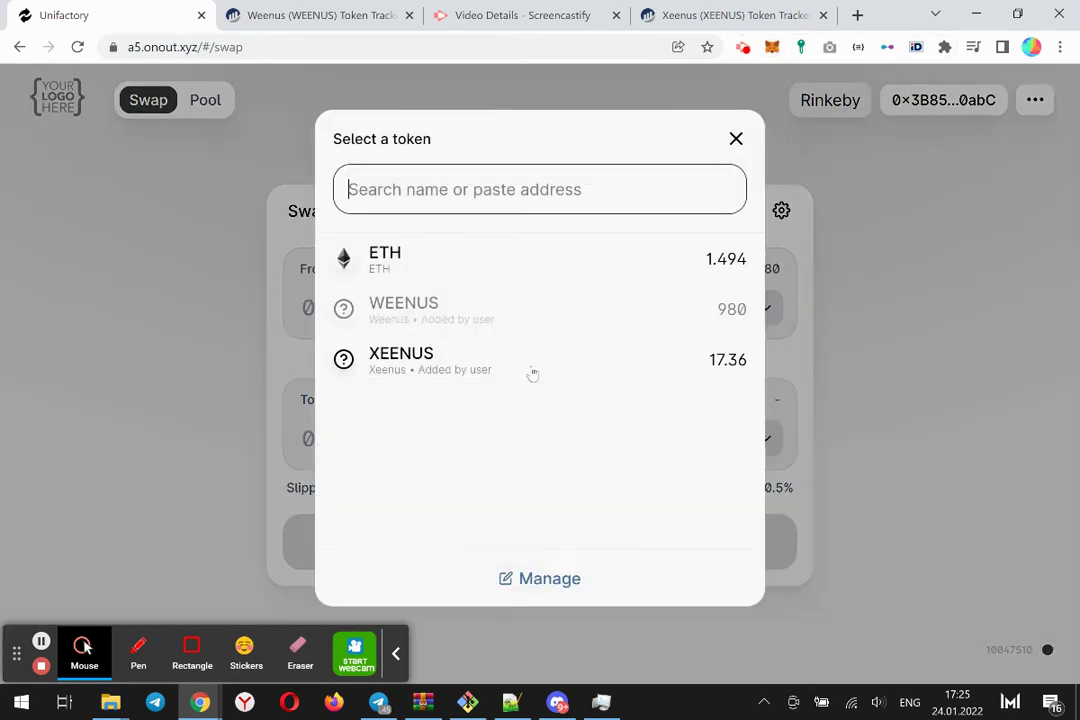
click(525, 354)
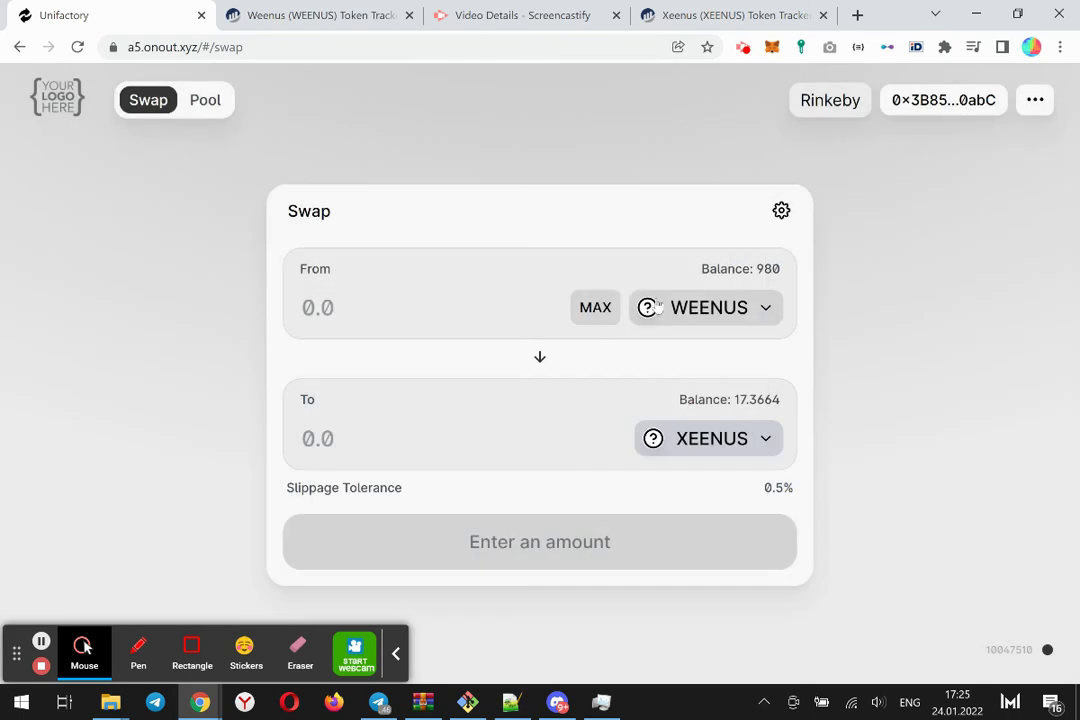
- Enter 10 WEENUS to sell, estimating 8.84086 XEENUS at 1.59% price impact
click(326, 307)
text(10)
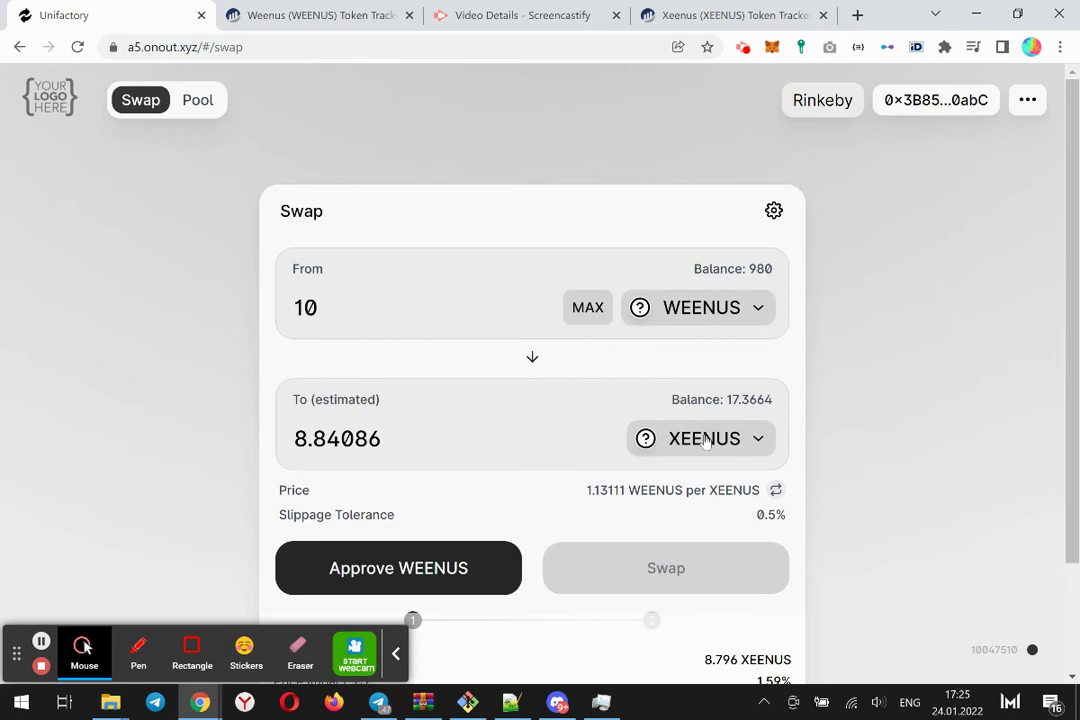
scroll(793, 502, down, 3)
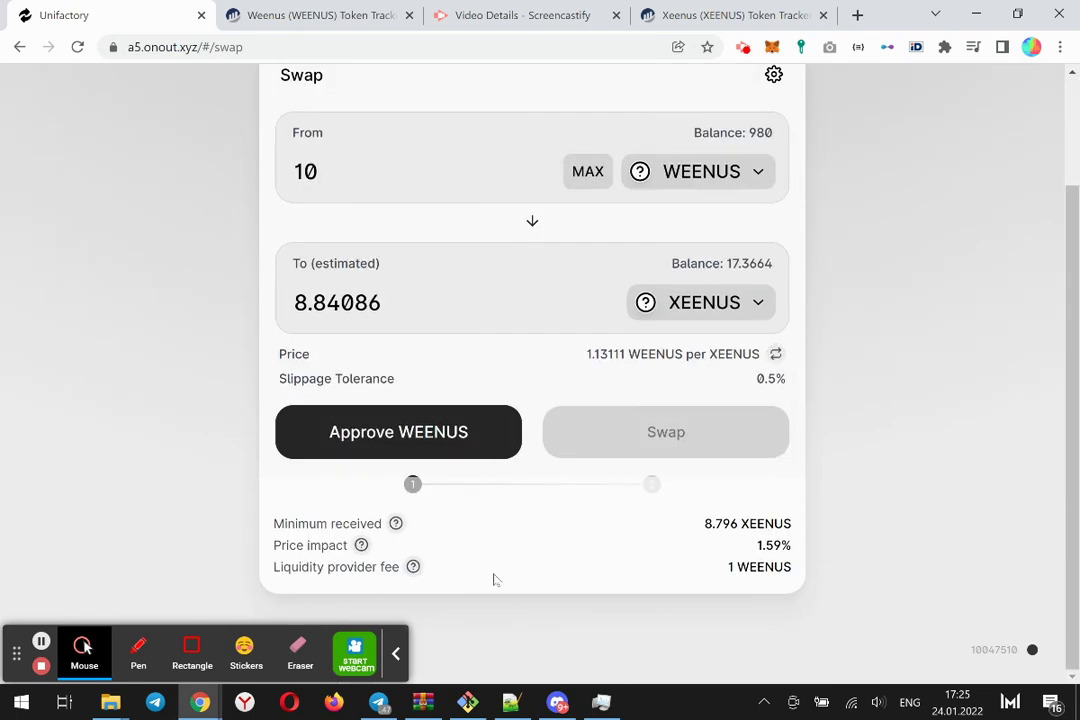
mouse_move(414, 568)
- Approve WEENUS spending for the swap in MetaMask
double_click(775, 545)
click(367, 451)
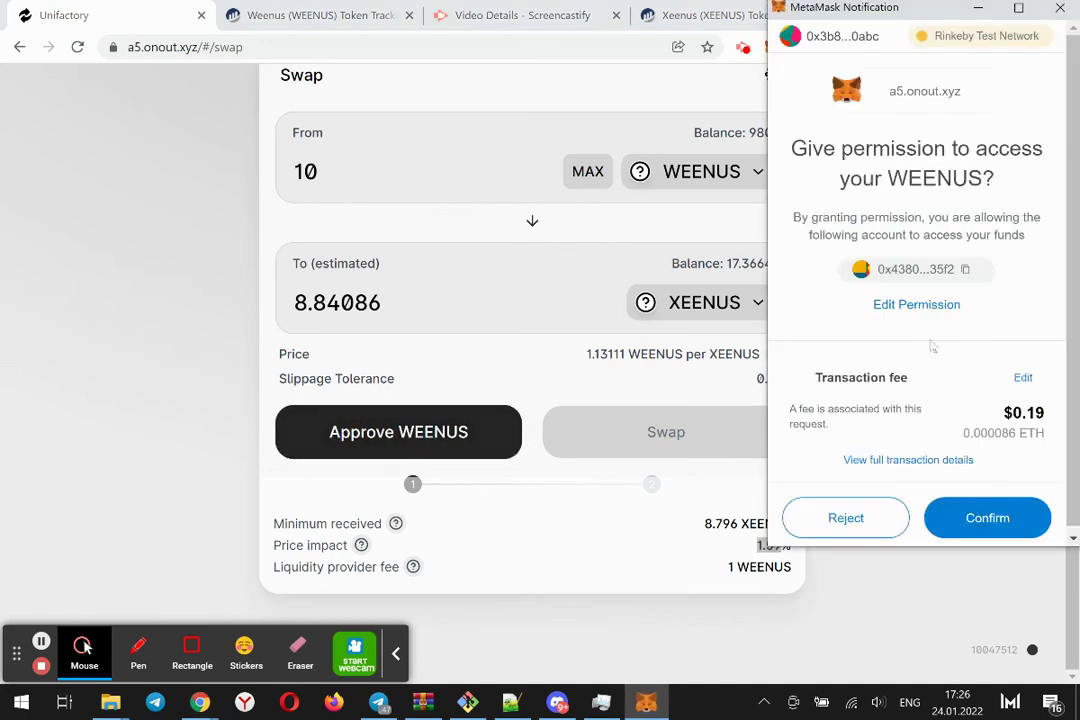
click(975, 513)
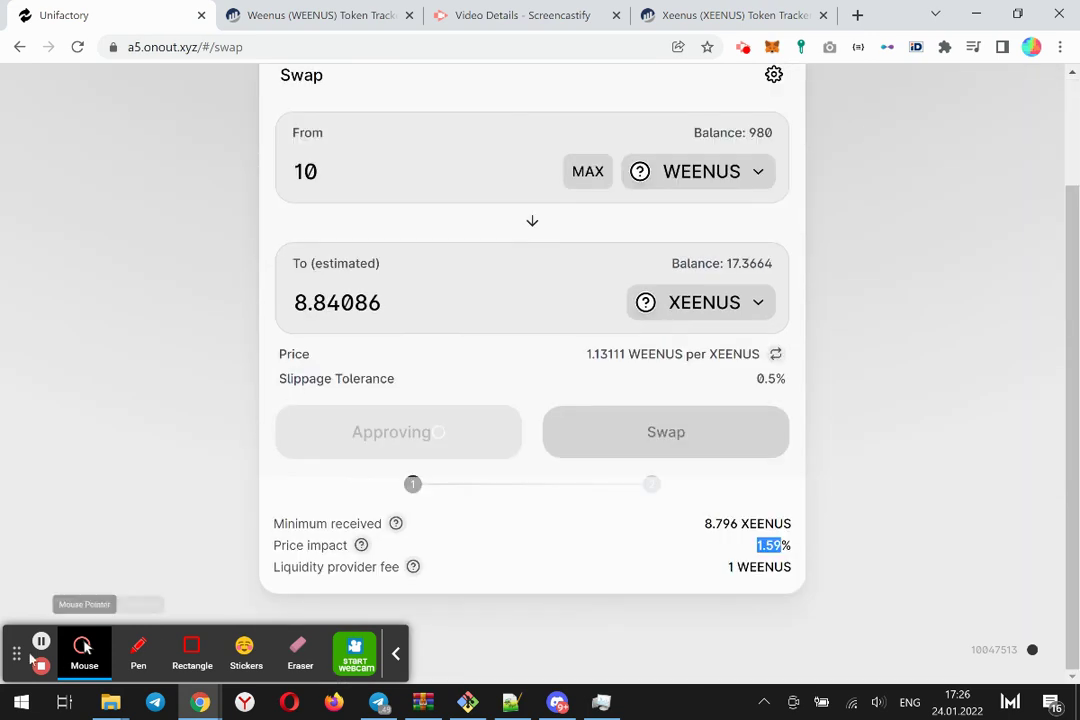
- Swap 10 WEENUS for 8.84086 XEENUS, confirming the transaction in MetaMask
click(702, 432)
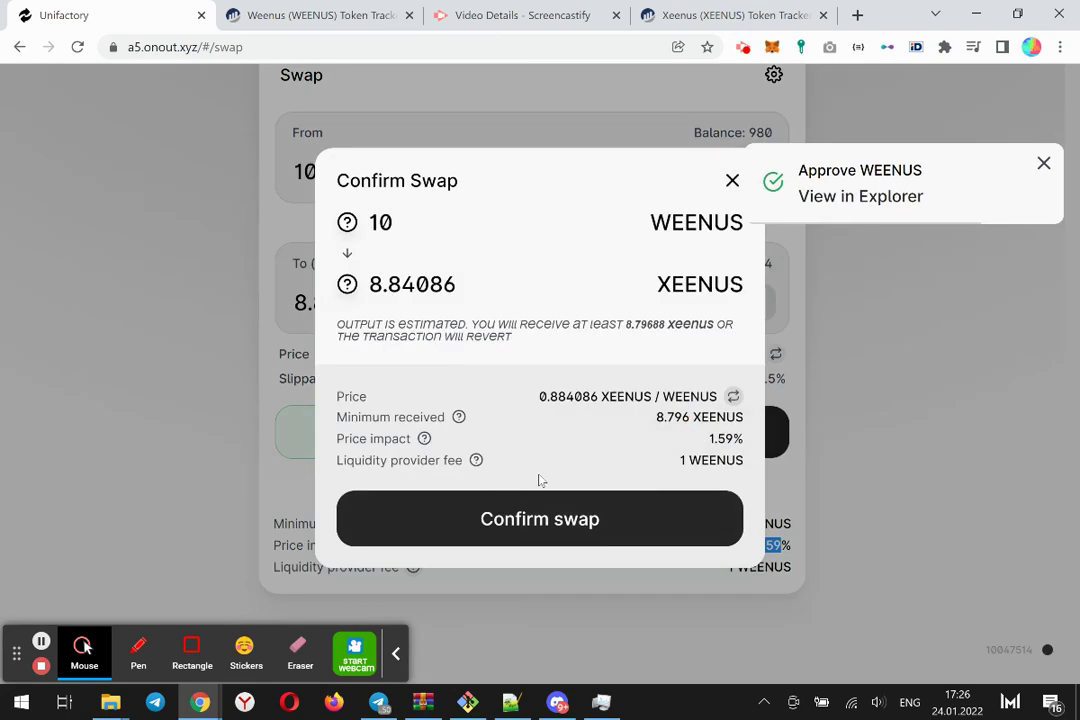
click(528, 532)
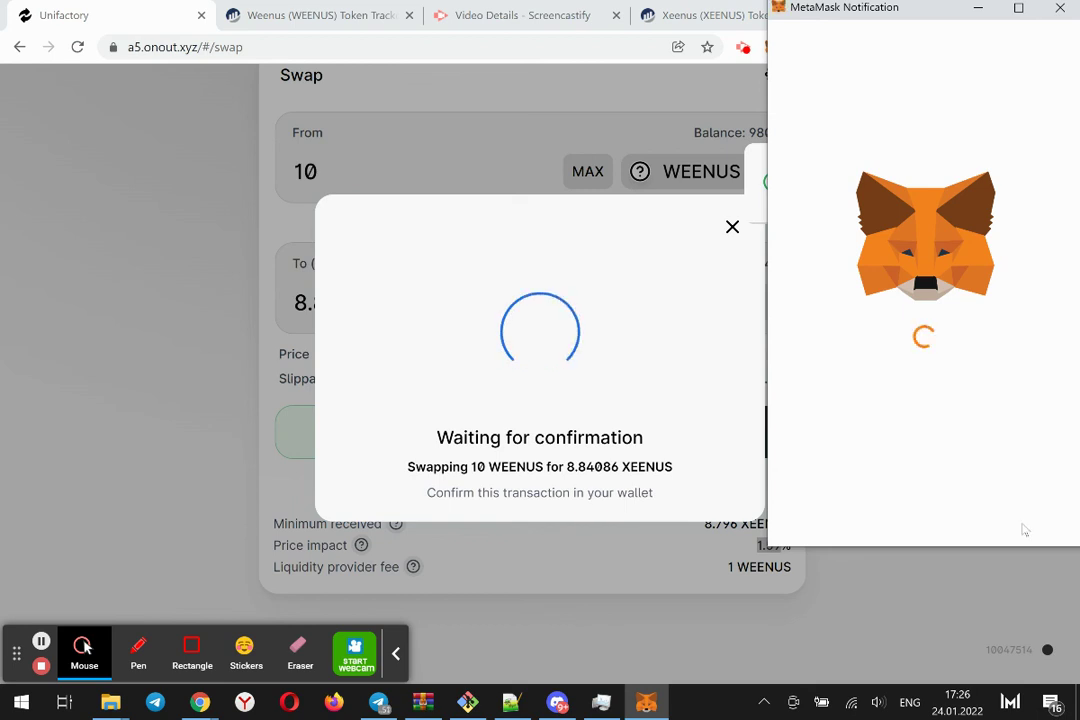
scroll(1024, 530, down, 2)
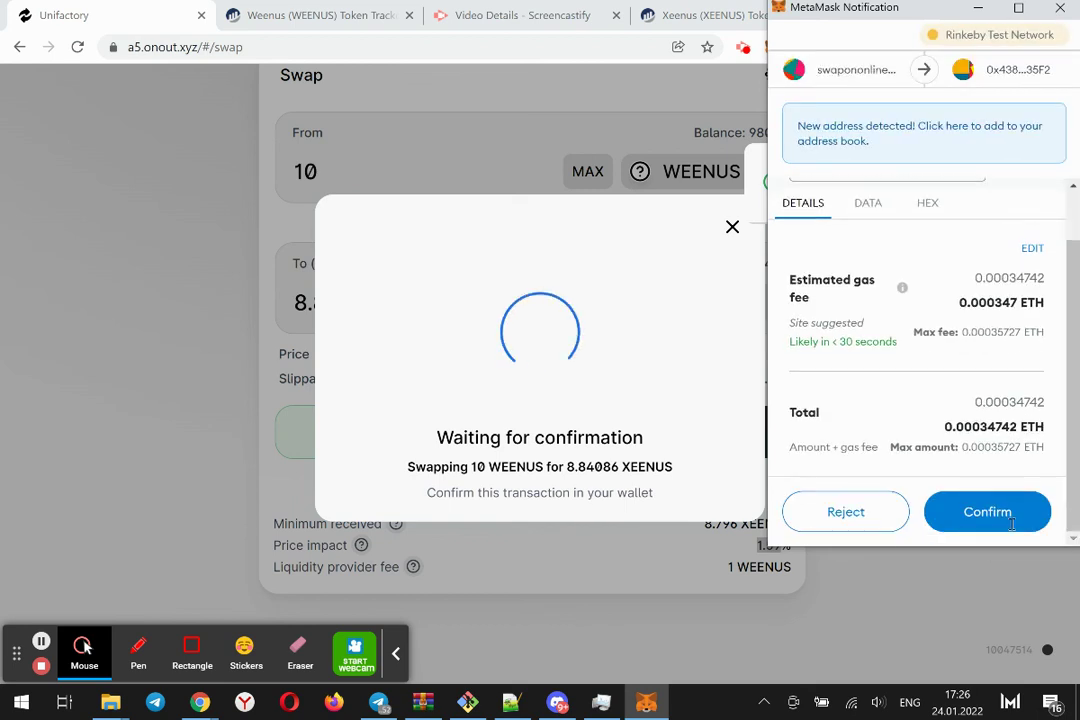
click(1021, 519)
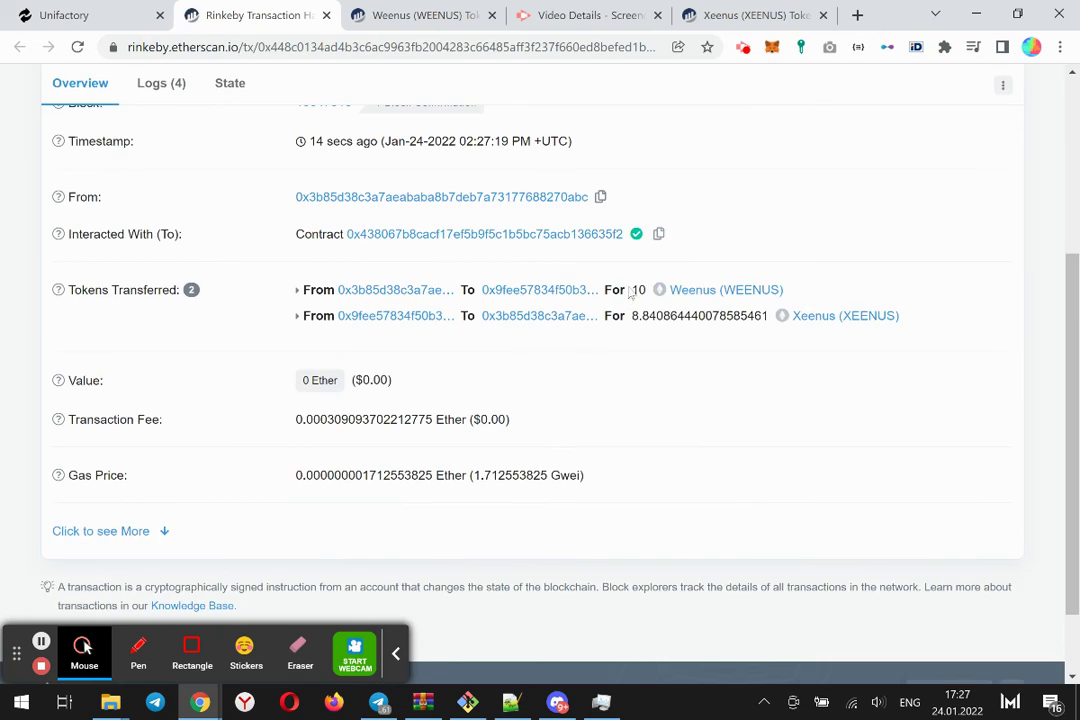
- Check Etherscan shows 10 WEENUS swapped for 8.840864440078585461 XEENUS, then close Unifactory's submission notice
double_click(636, 290)
click(550, 374)
scroll(357, 398, up, 2)
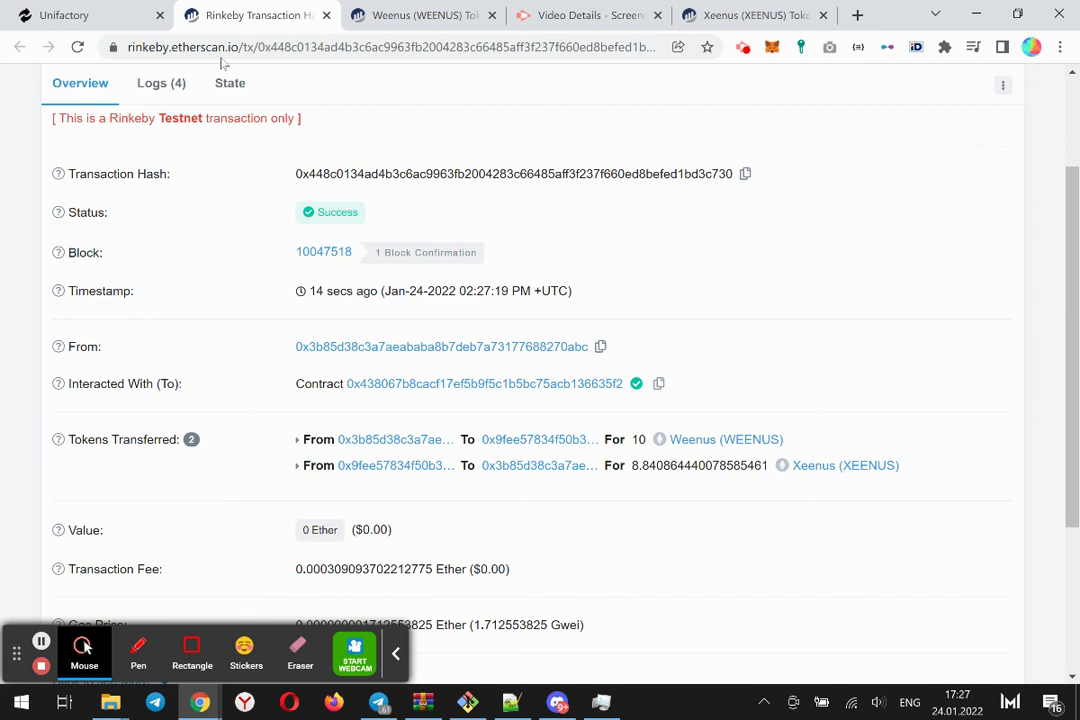
click(105, 15)
click(733, 196)
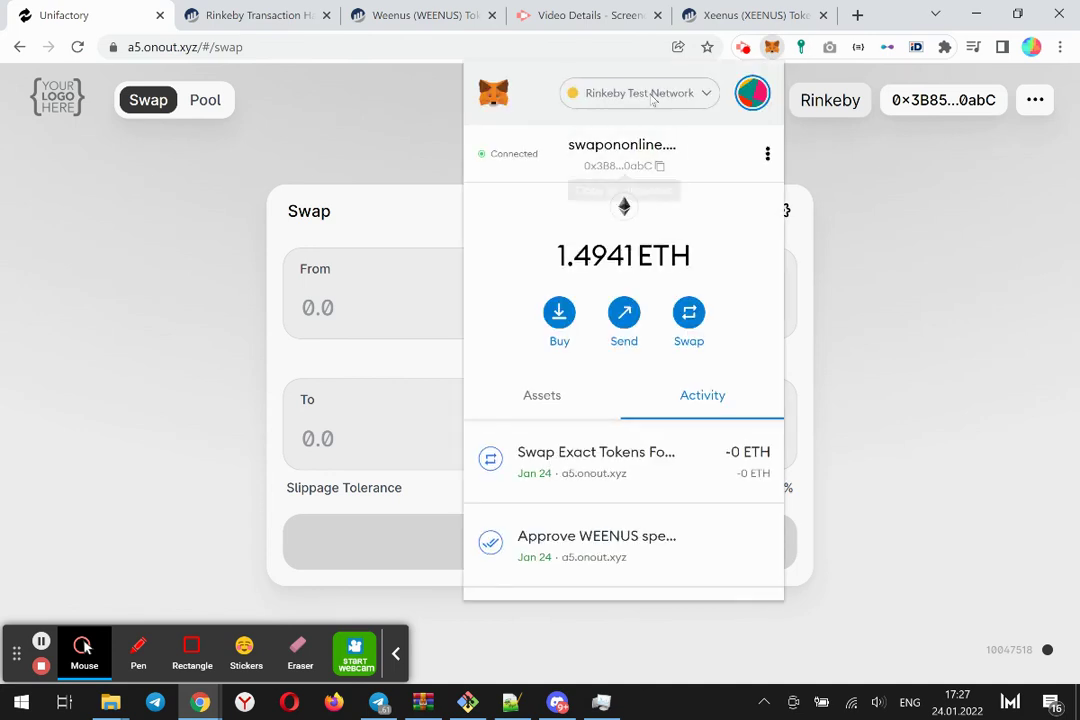
- Switch MetaMask to Account 1 and expand its WEENUS/XEENUS position on the Pool page
click(752, 92)
click(545, 230)
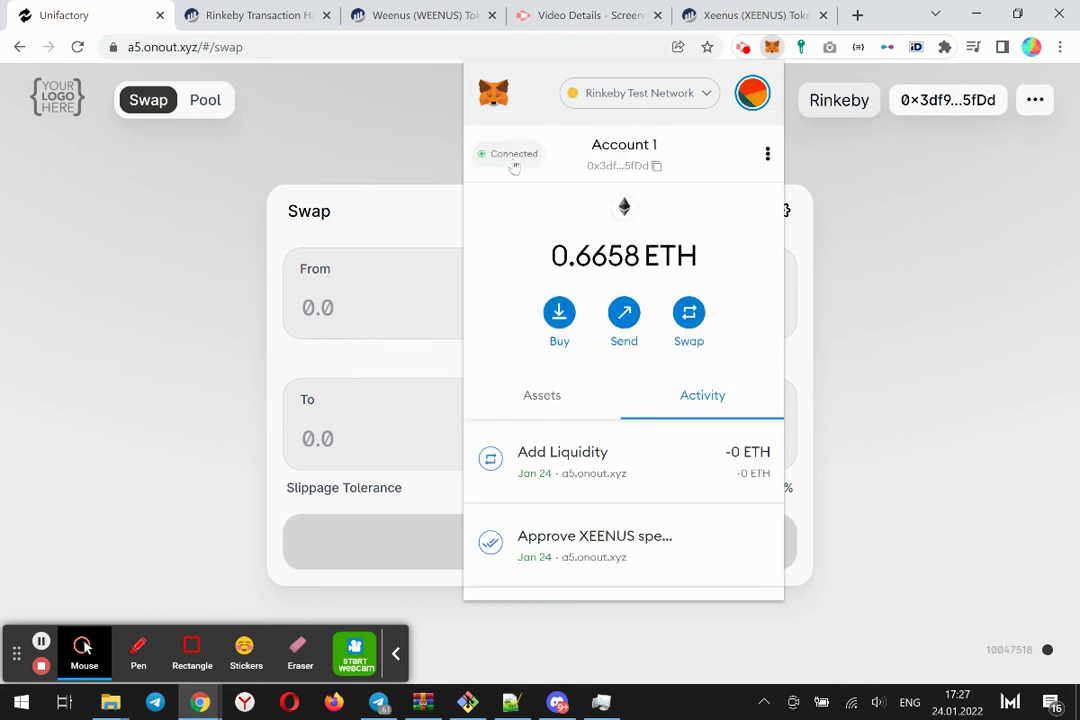
click(508, 158)
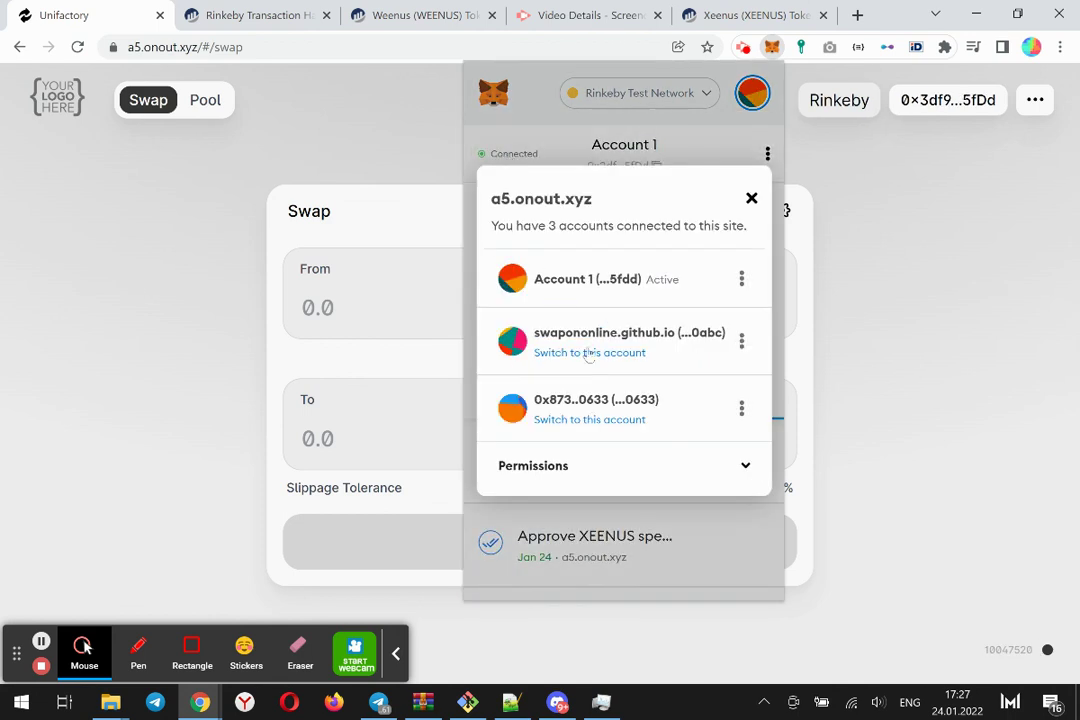
click(913, 333)
click(203, 99)
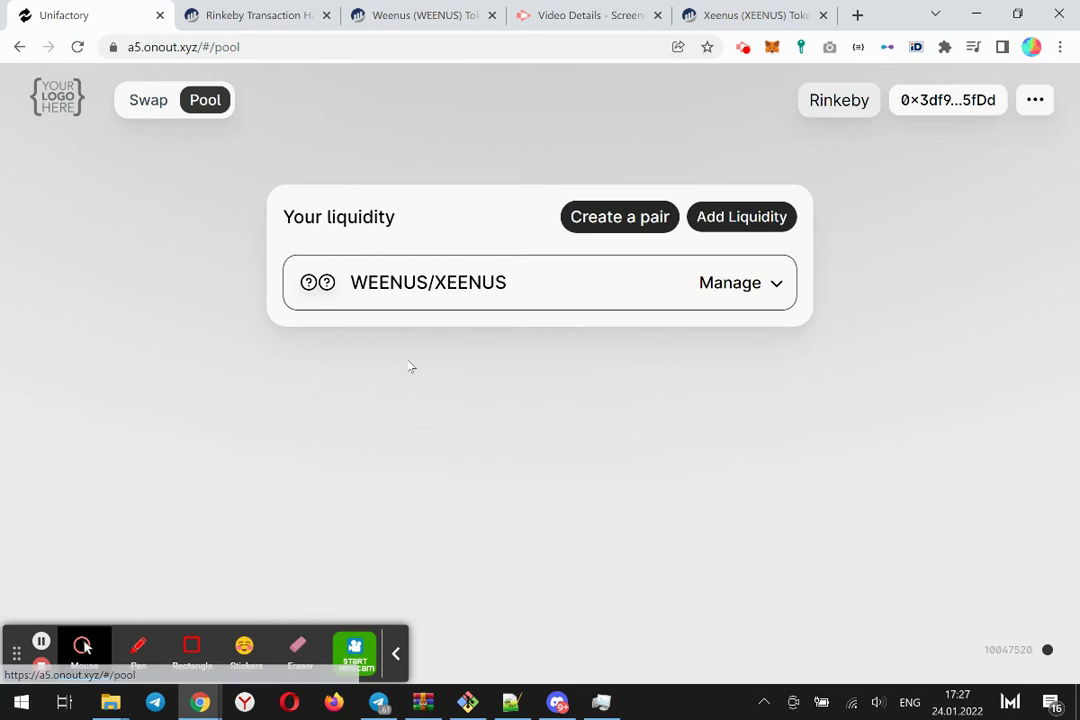
click(718, 290)
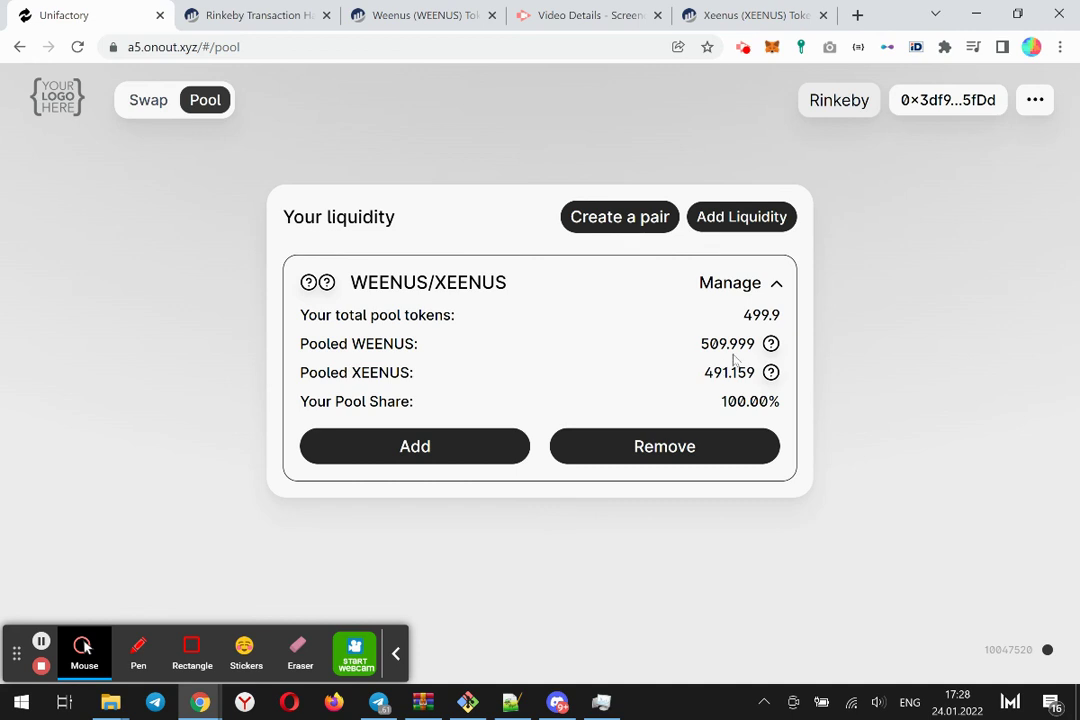
- Set a 100% WEENUS/XEENUS removal (509.999 WEENUS, 491.159 XEENUS) and approve the pool tokens
click(664, 448)
scroll(700, 450, down, 5)
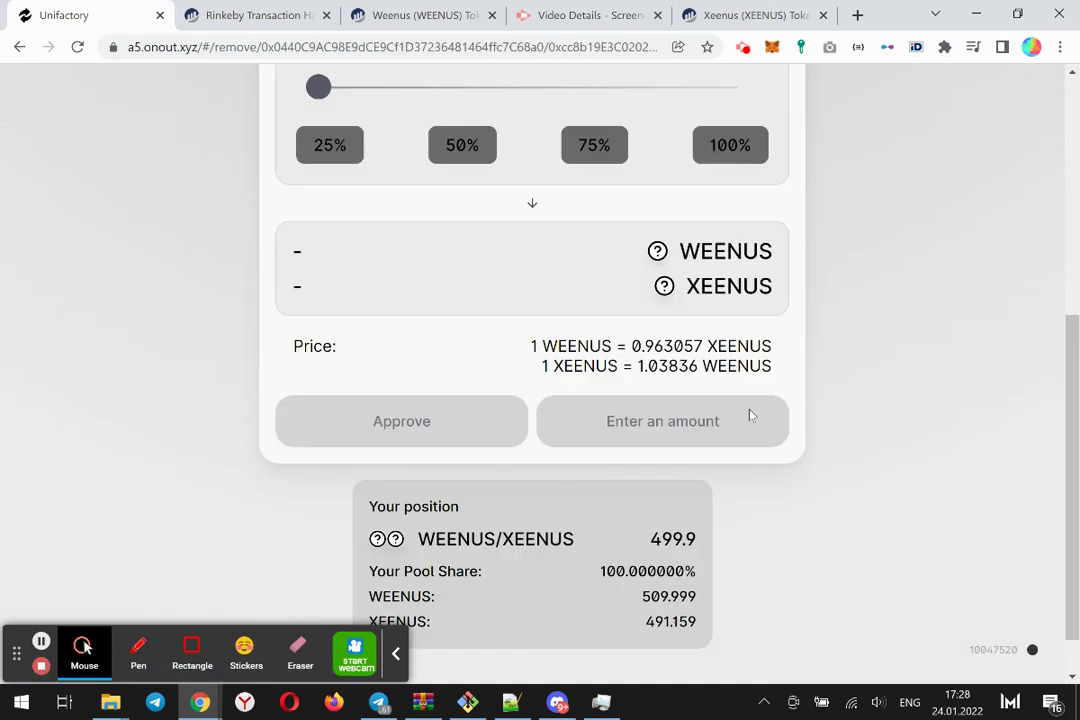
click(720, 145)
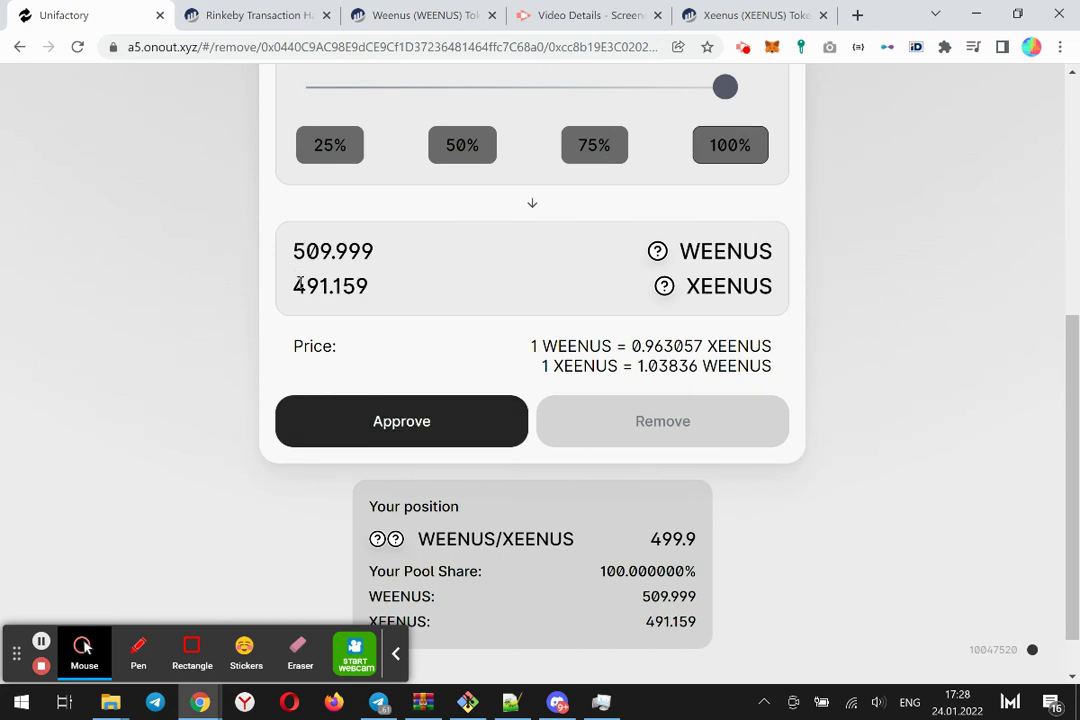
drag(297, 251, 381, 285)
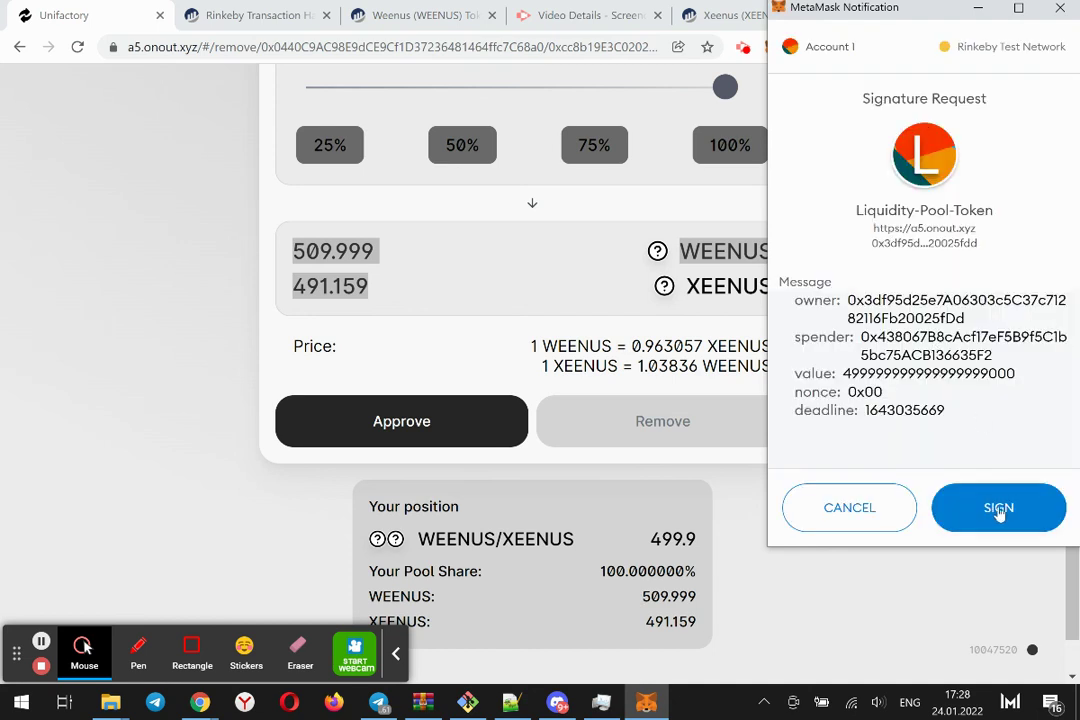
click(998, 510)
- Confirm the full liquidity removal in MetaMask, then dismiss the notifications and submitted notice
click(690, 432)
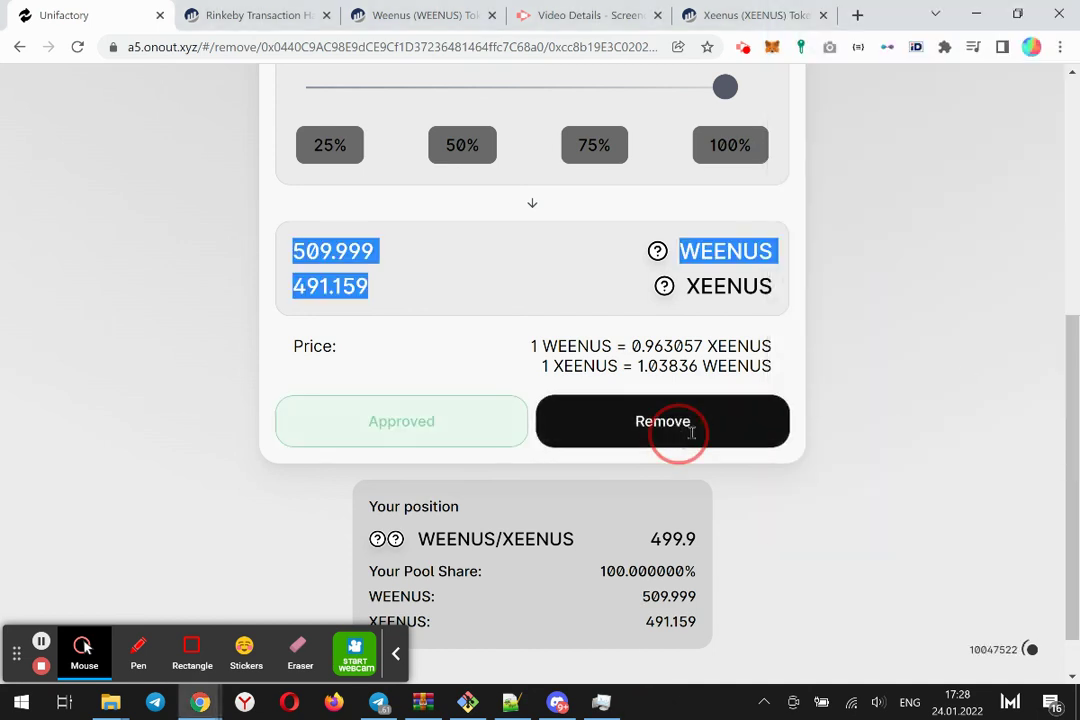
click(537, 519)
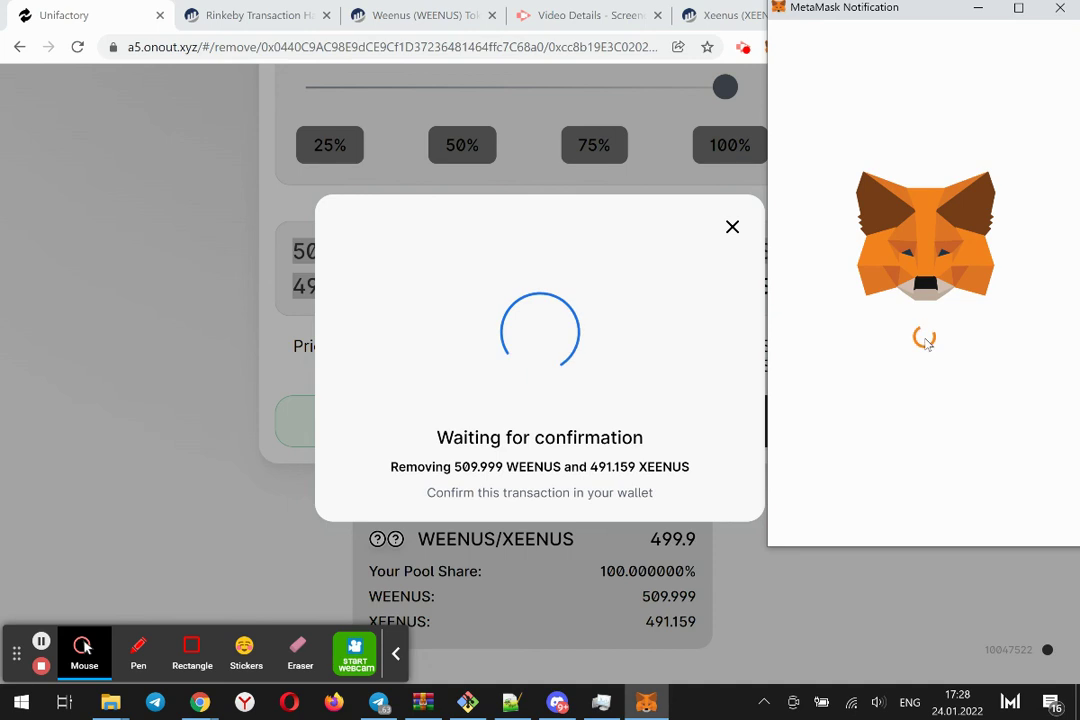
click(988, 515)
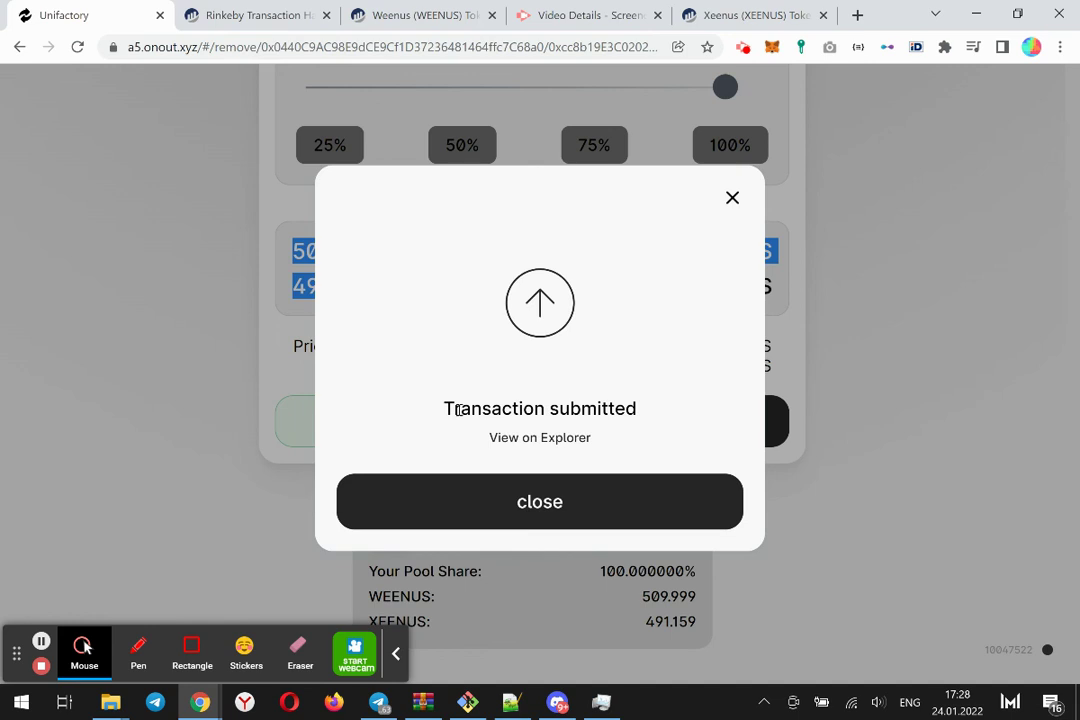
drag(446, 408, 597, 410)
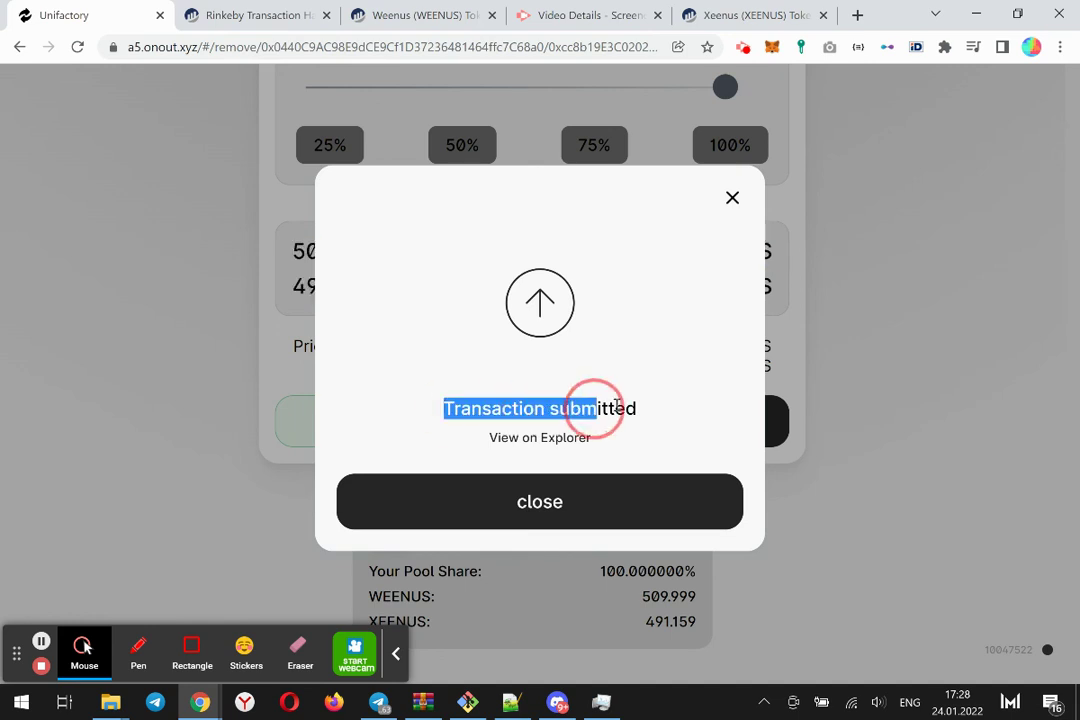
click(1039, 538)
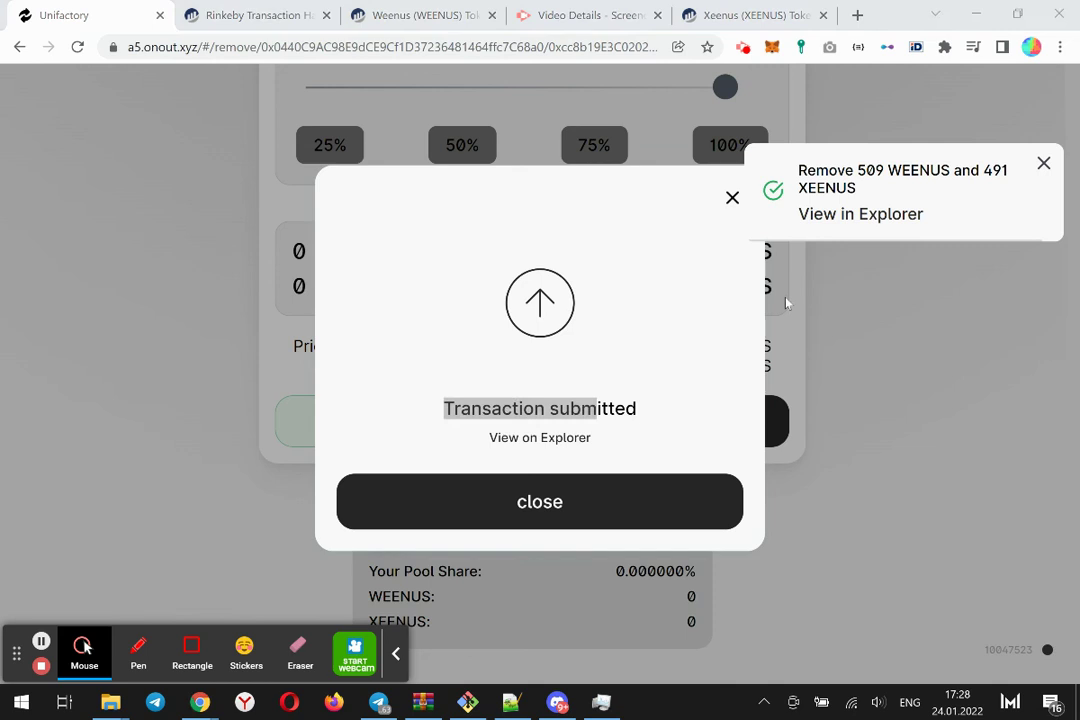
click(1043, 163)
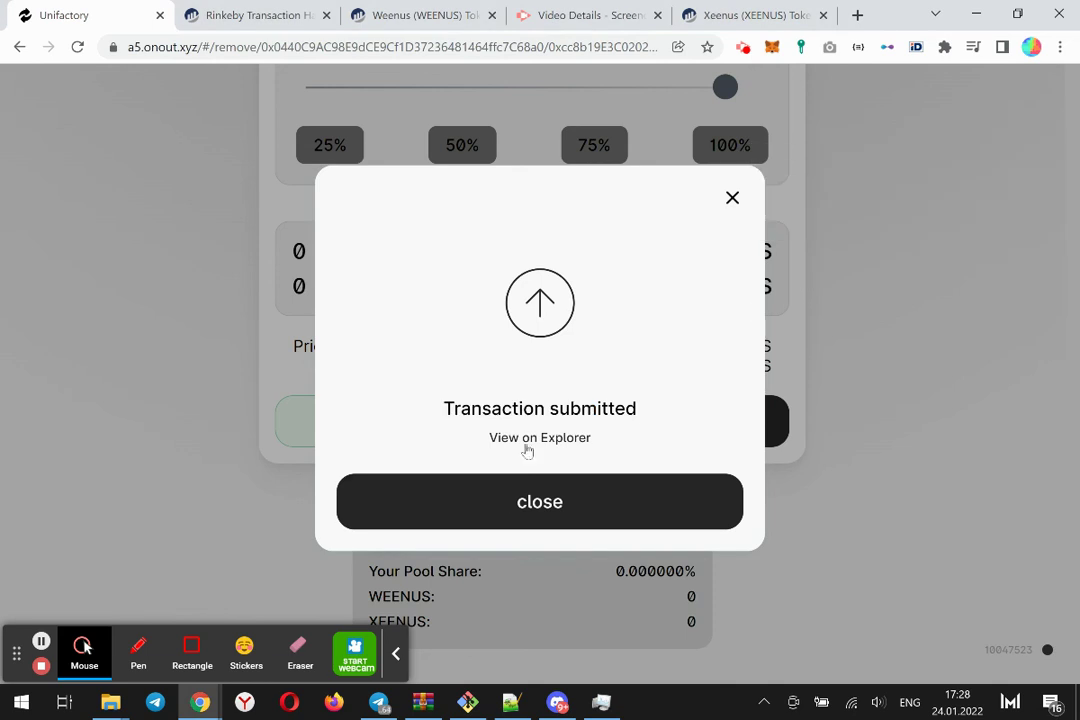
click(506, 509)
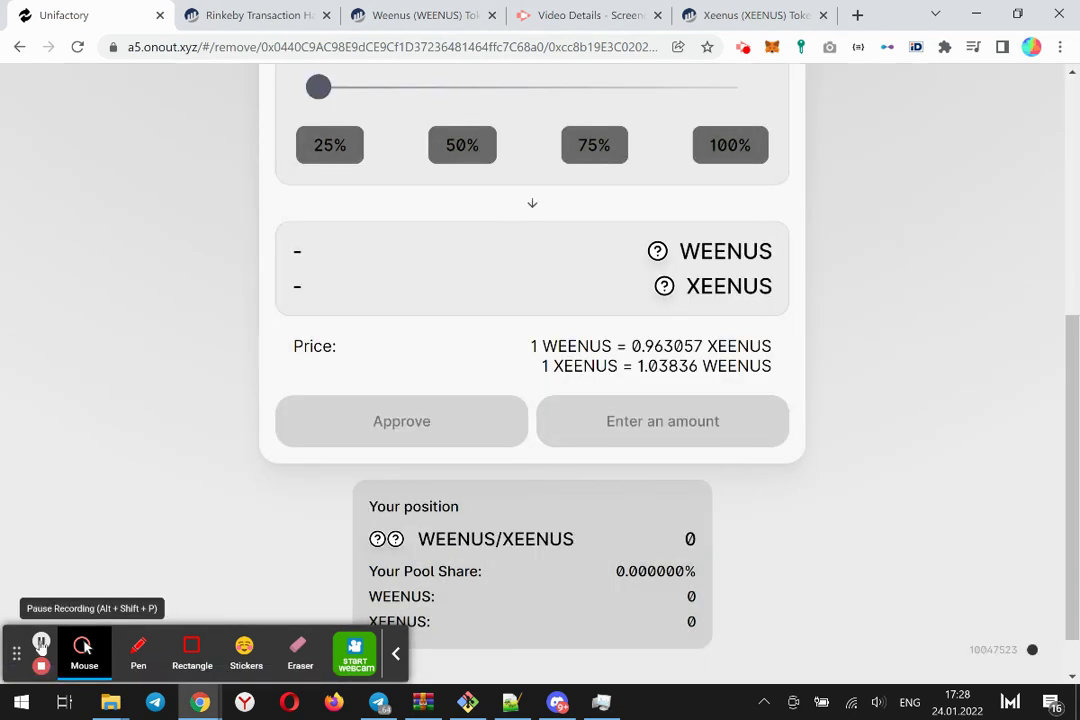
- Switch the connected wallet to the admin account, reload the site and go to Pool
click(41, 641)
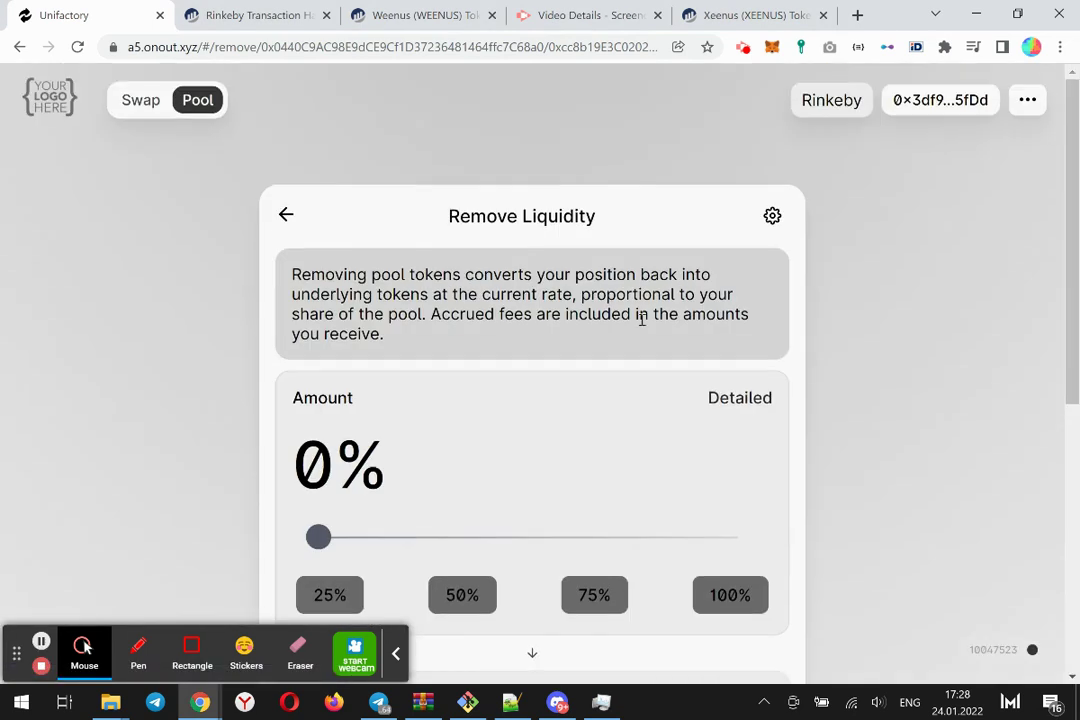
click(912, 100)
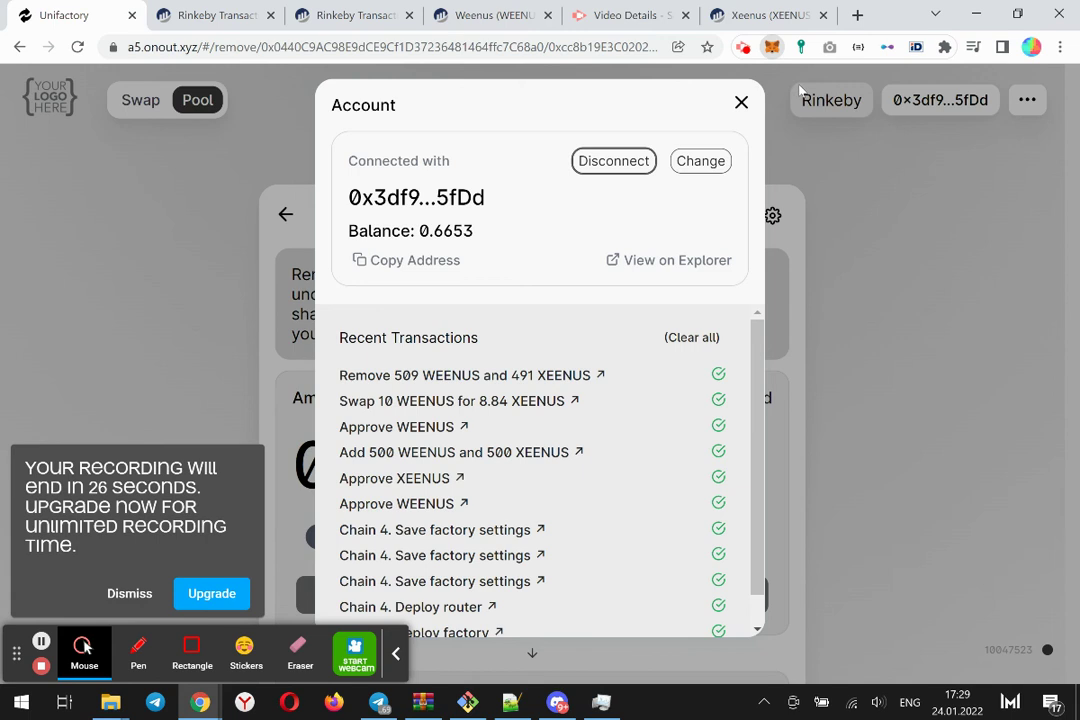
click(771, 47)
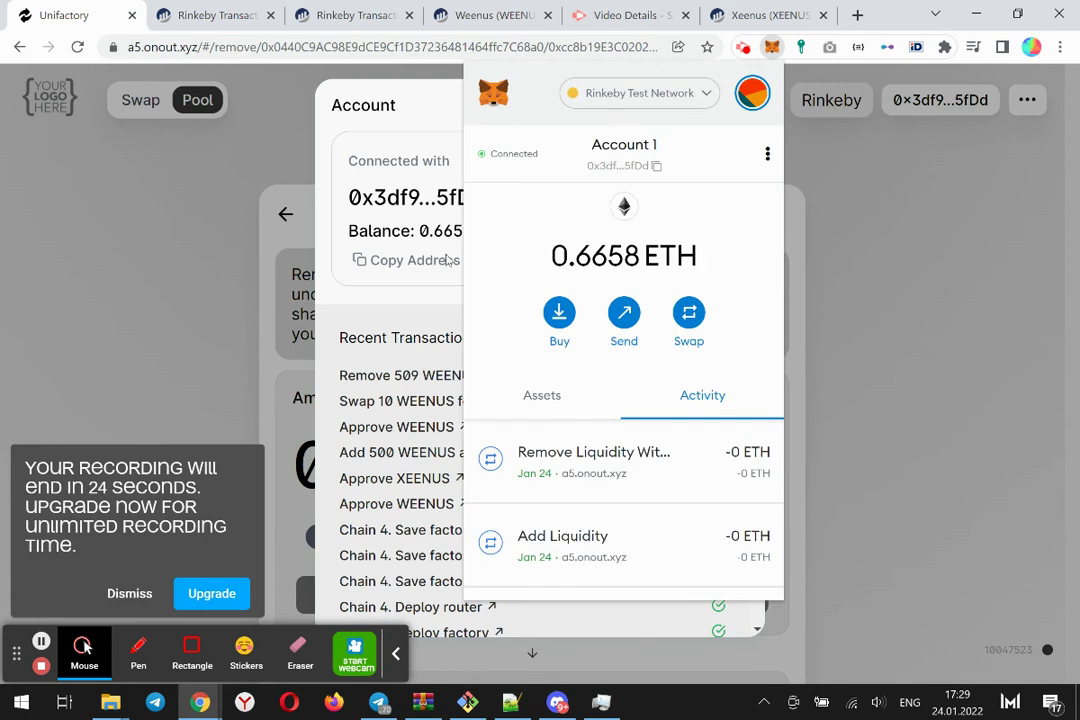
click(752, 92)
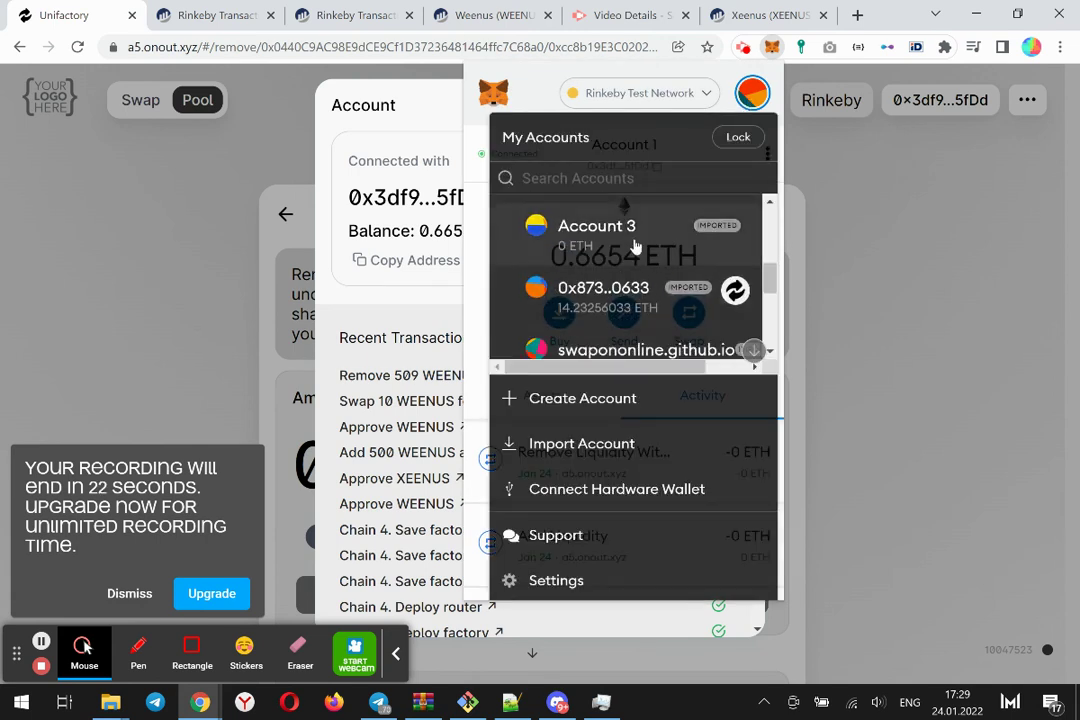
click(639, 302)
click(881, 289)
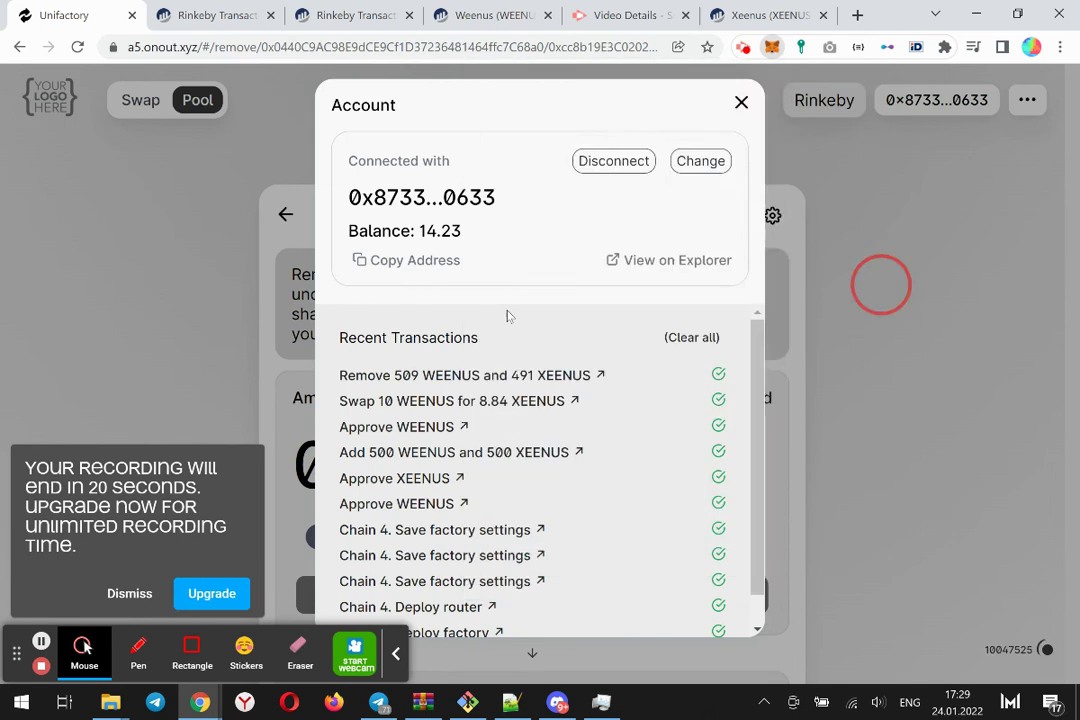
click(78, 47)
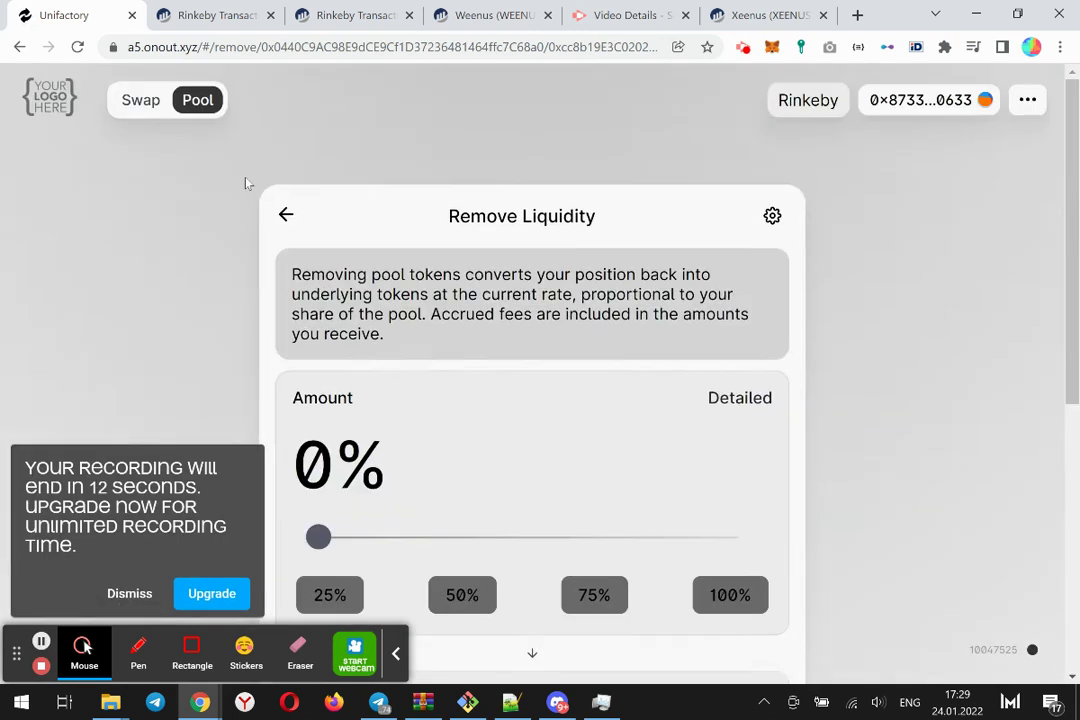
click(198, 100)
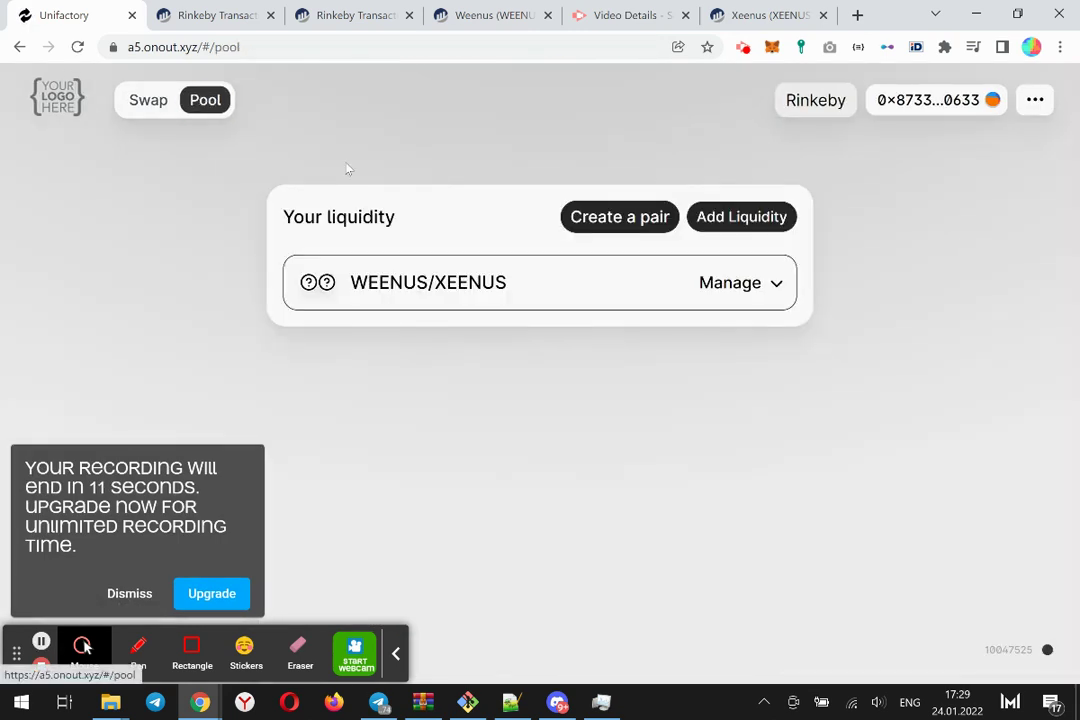
- Expand the admin's WEENUS/XEENUS position and highlight the pair name and 0.250122 pooled WEENUS
click(738, 285)
triple_click(520, 283)
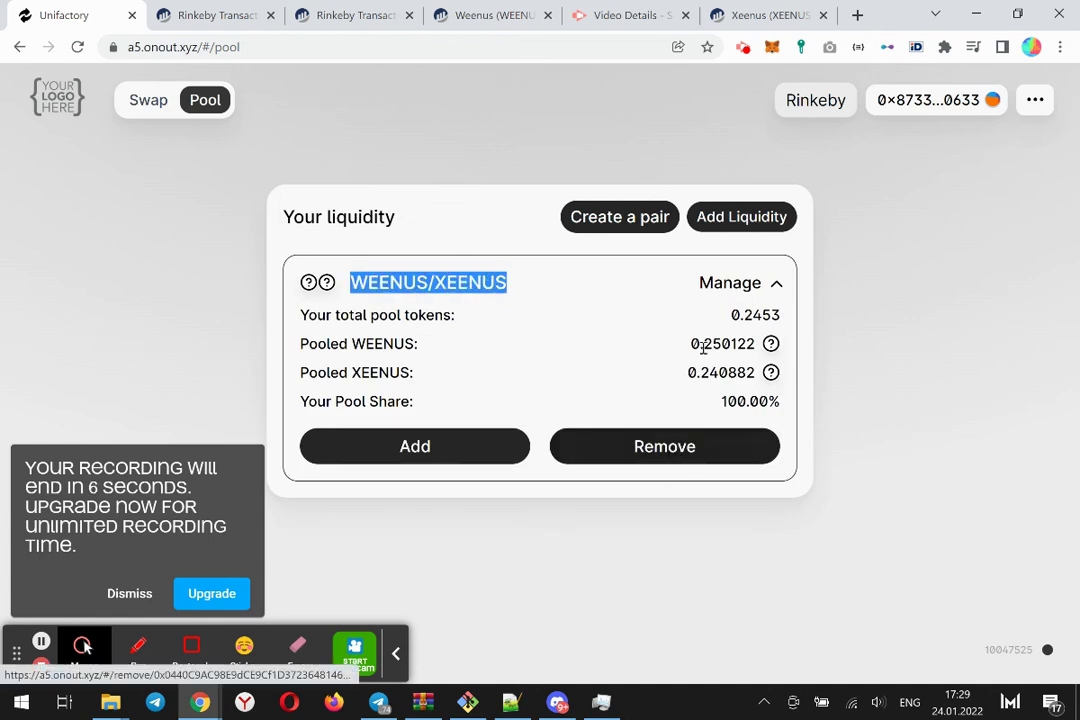
drag(689, 345, 718, 372)
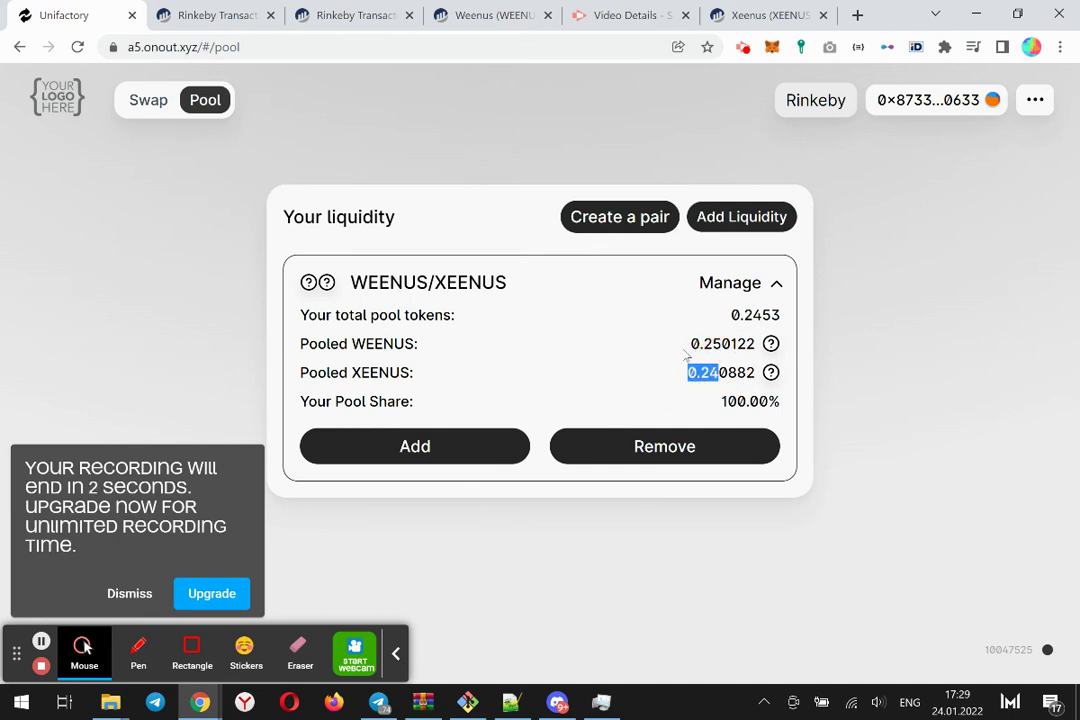